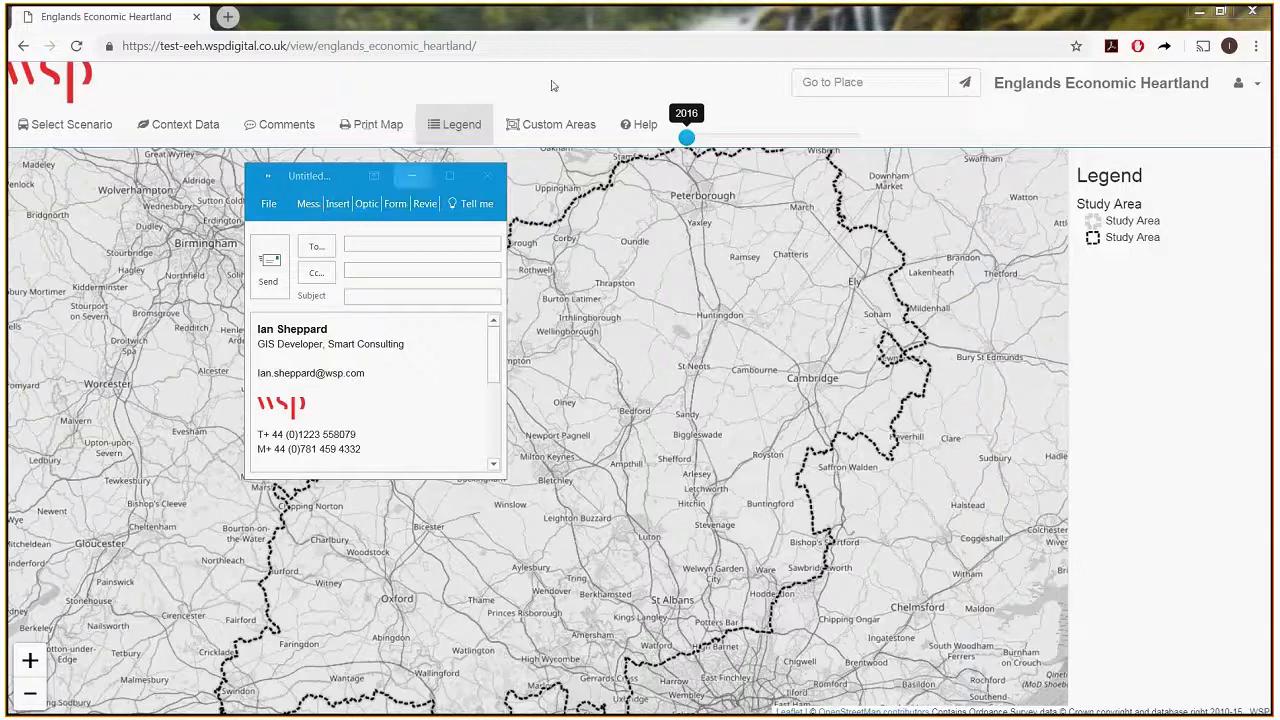
Open the custom area definition tool with the zones around Milton Keynes in view.
{"action": "left_click", "coordinate": [553, 125]}
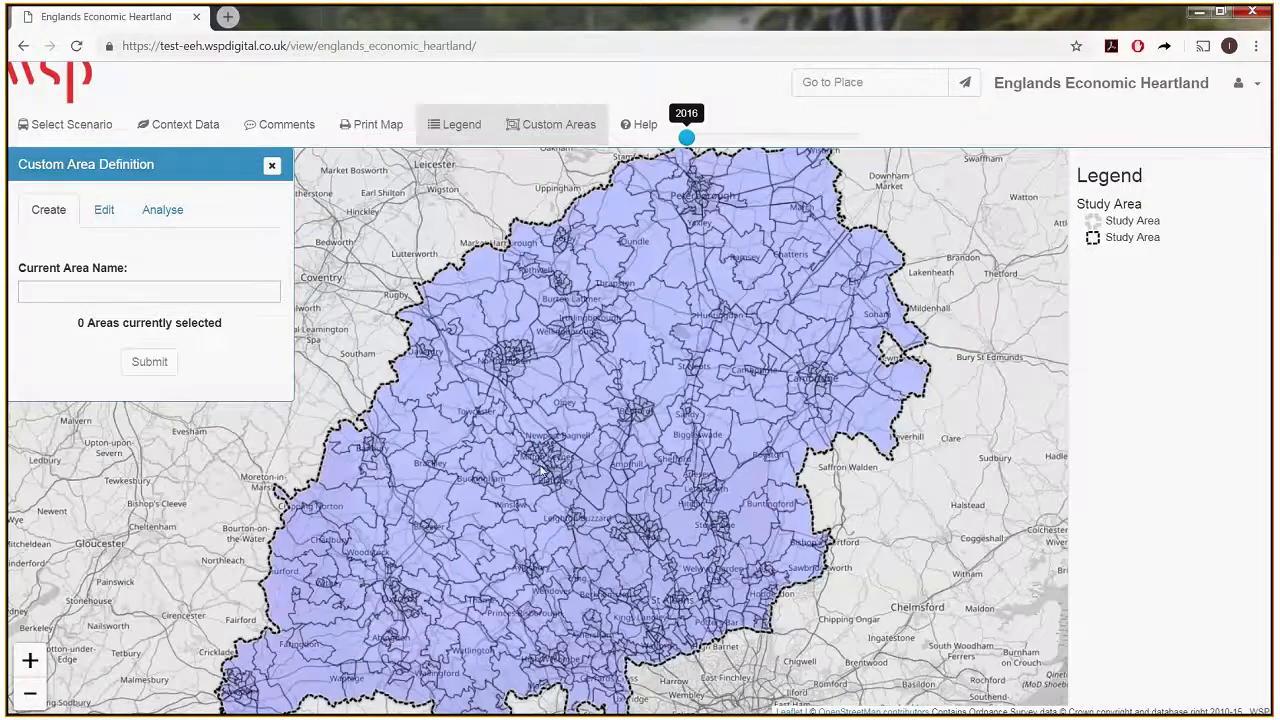
{"action": "scroll", "coordinate": [540, 470], "scroll_direction": "up", "scroll_amount": 2}
{"action": "scroll", "coordinate": [537, 465], "scroll_direction": "up", "scroll_amount": 1}
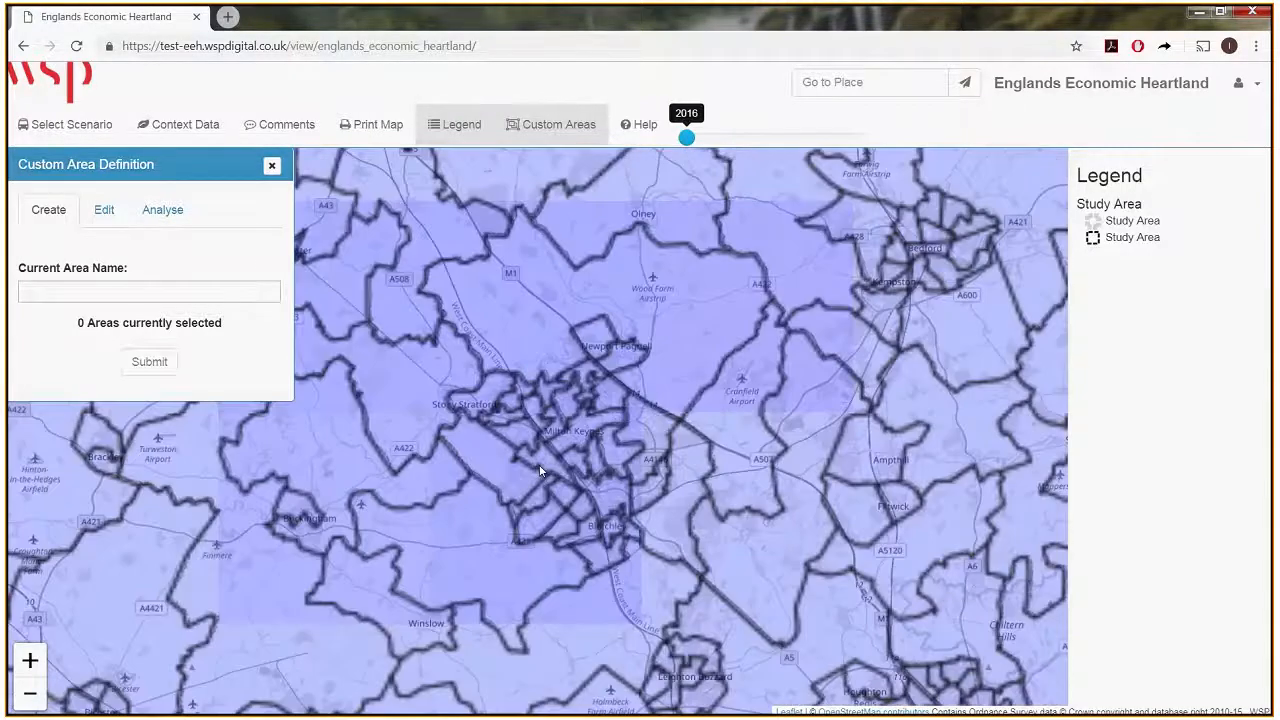
{"action": "scroll", "coordinate": [598, 462], "scroll_direction": "up", "scroll_amount": 1}
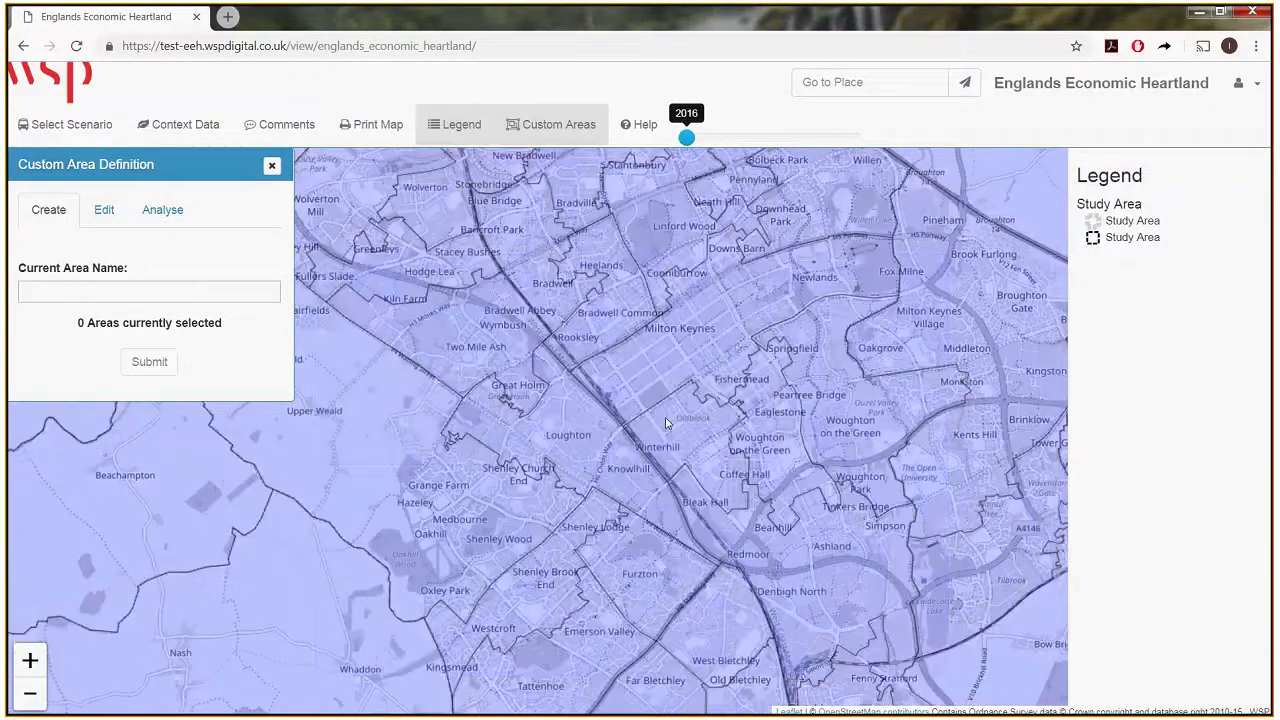
{"action": "scroll", "coordinate": [665, 426], "scroll_direction": "down", "scroll_amount": 2}
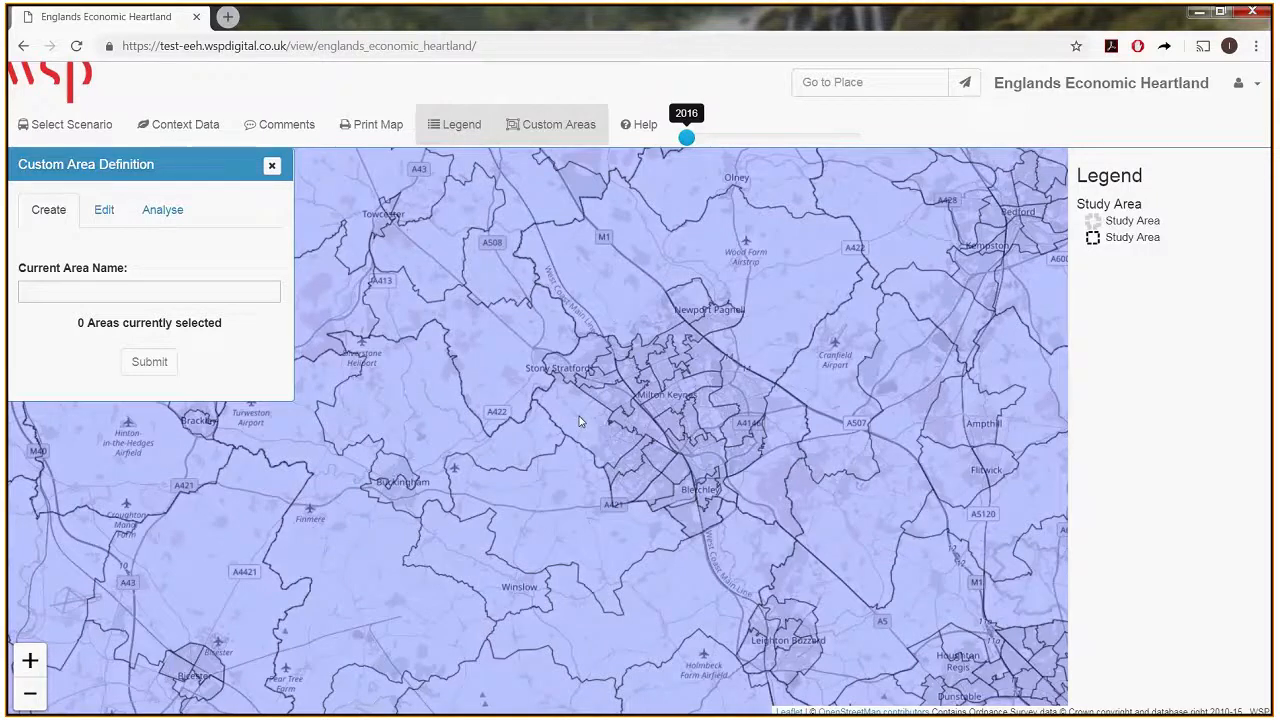
{"action": "left_click", "coordinate": [570, 428]}
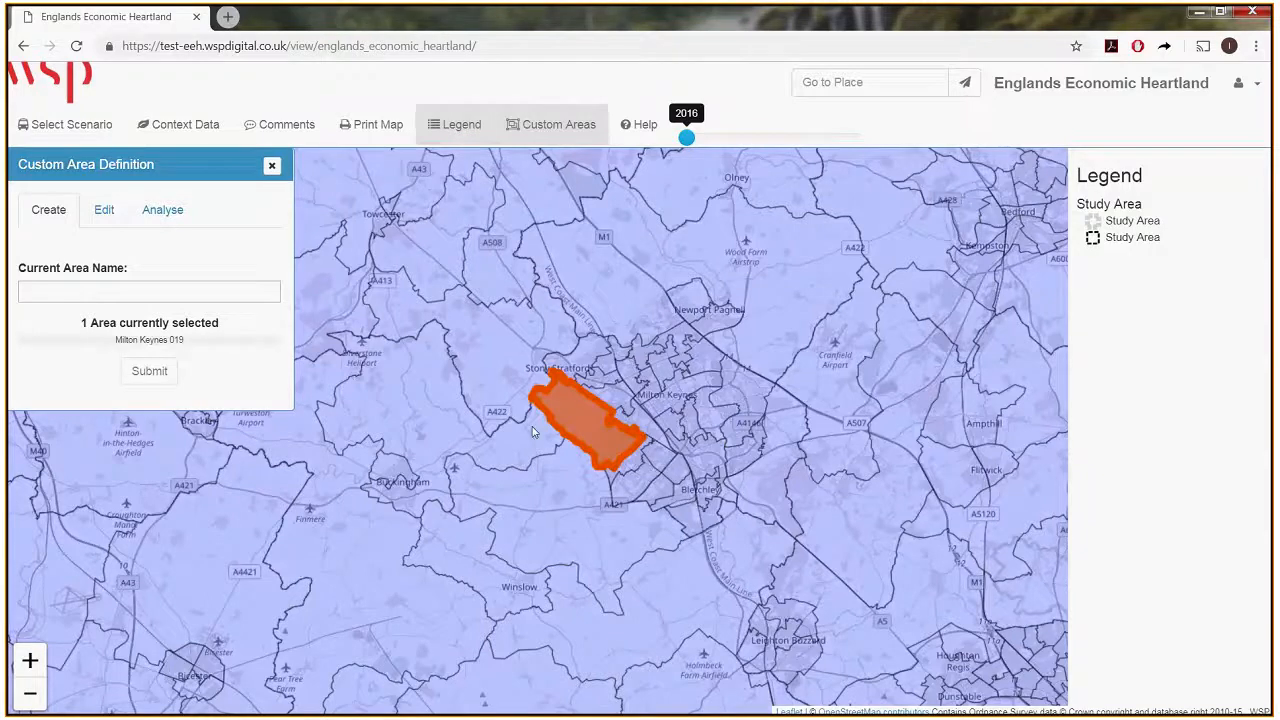
{"action": "left_click", "coordinate": [576, 368]}
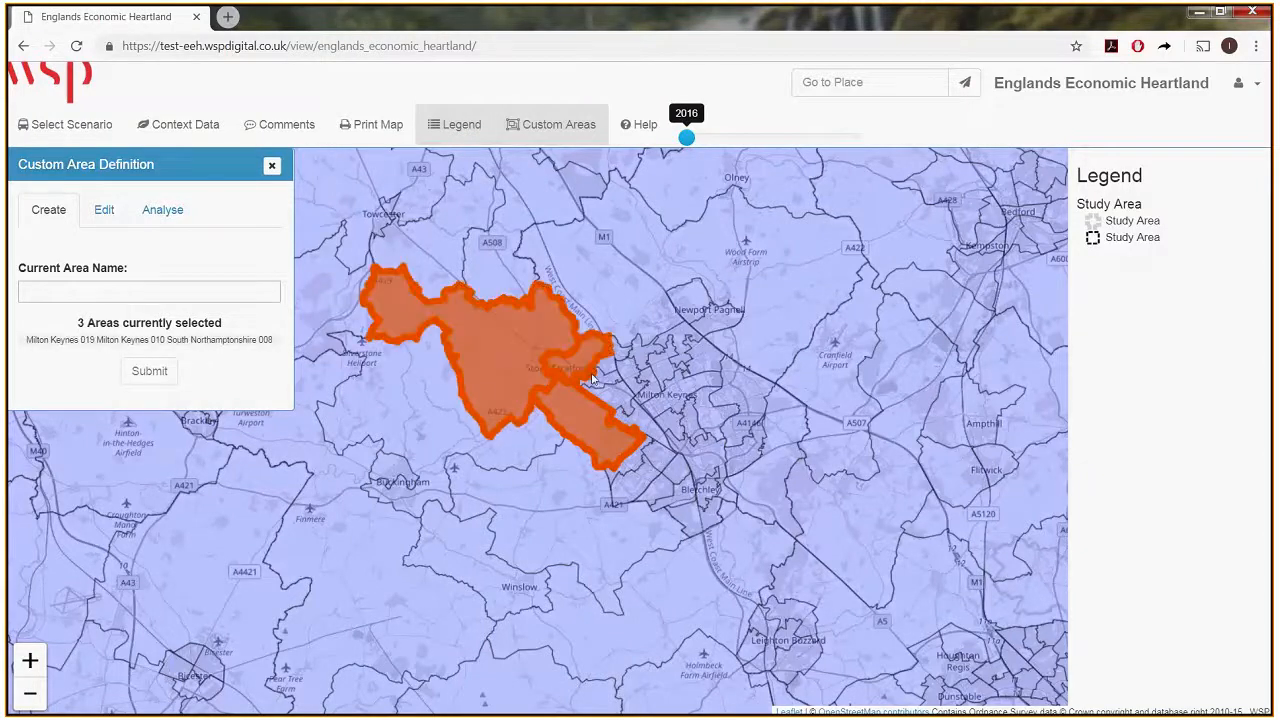
{"action": "left_click", "coordinate": [600, 388]}
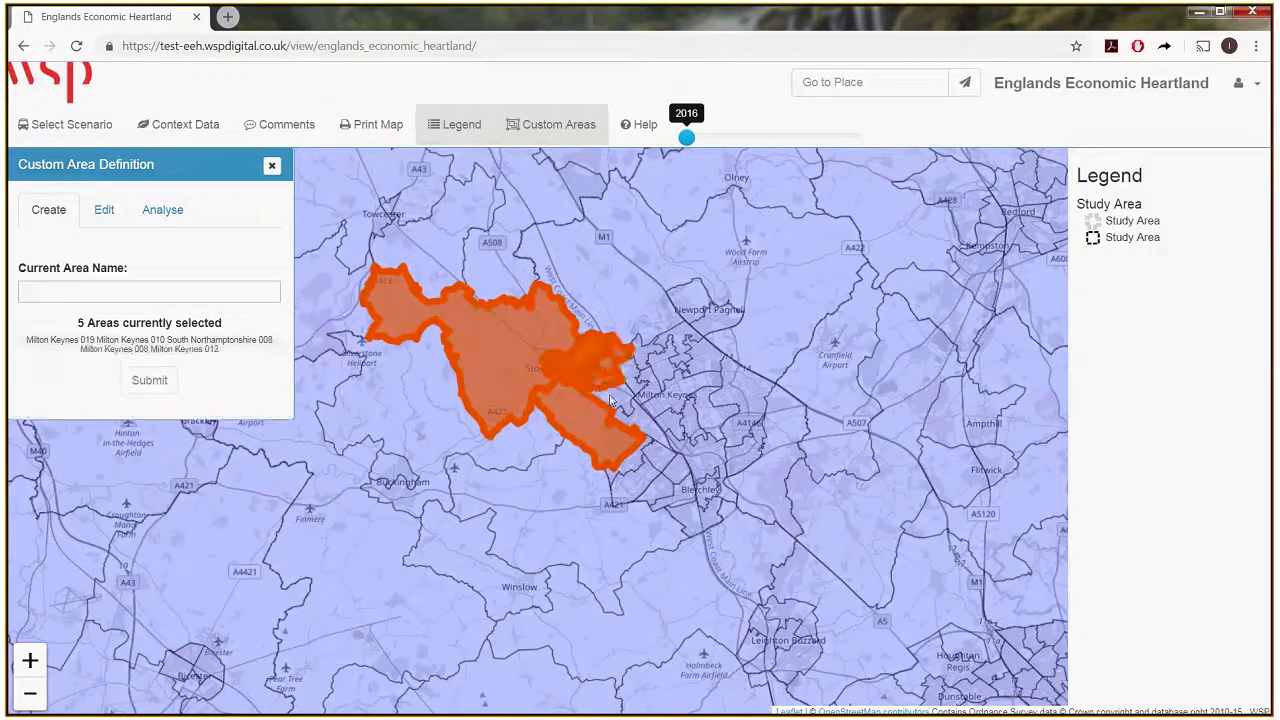
{"action": "left_click", "coordinate": [626, 410]}
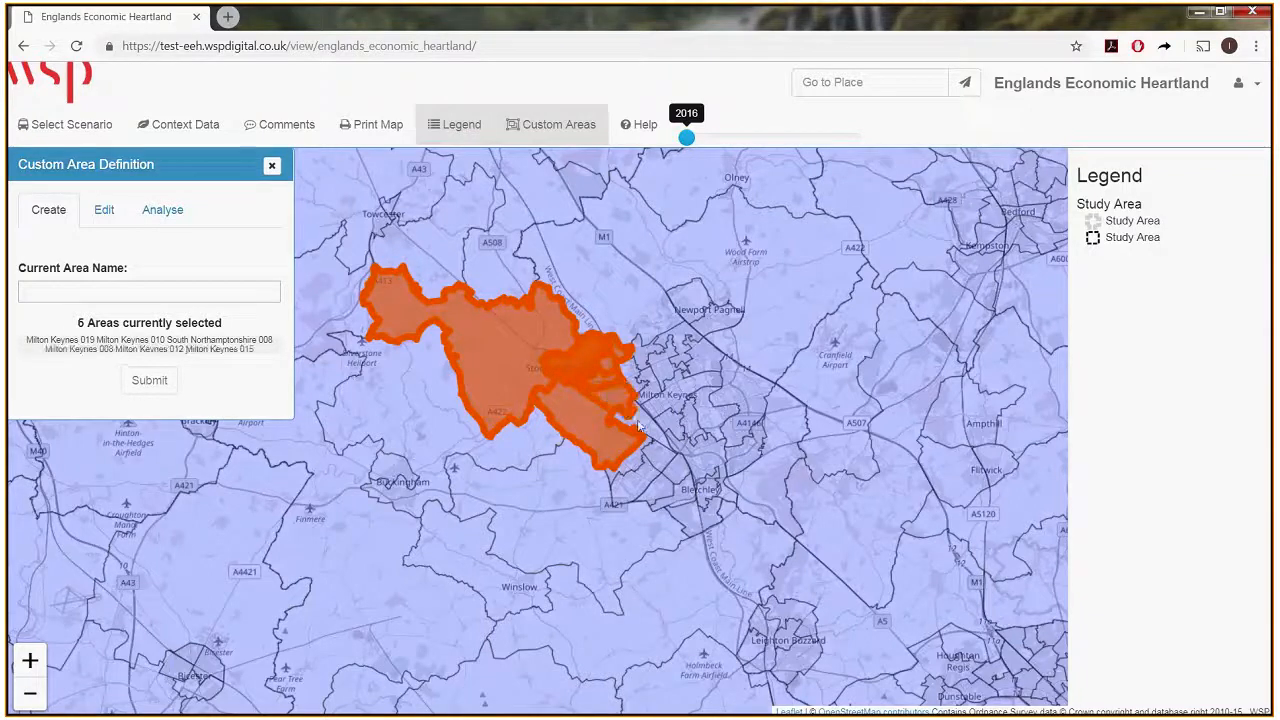
{"action": "left_click", "coordinate": [643, 428]}
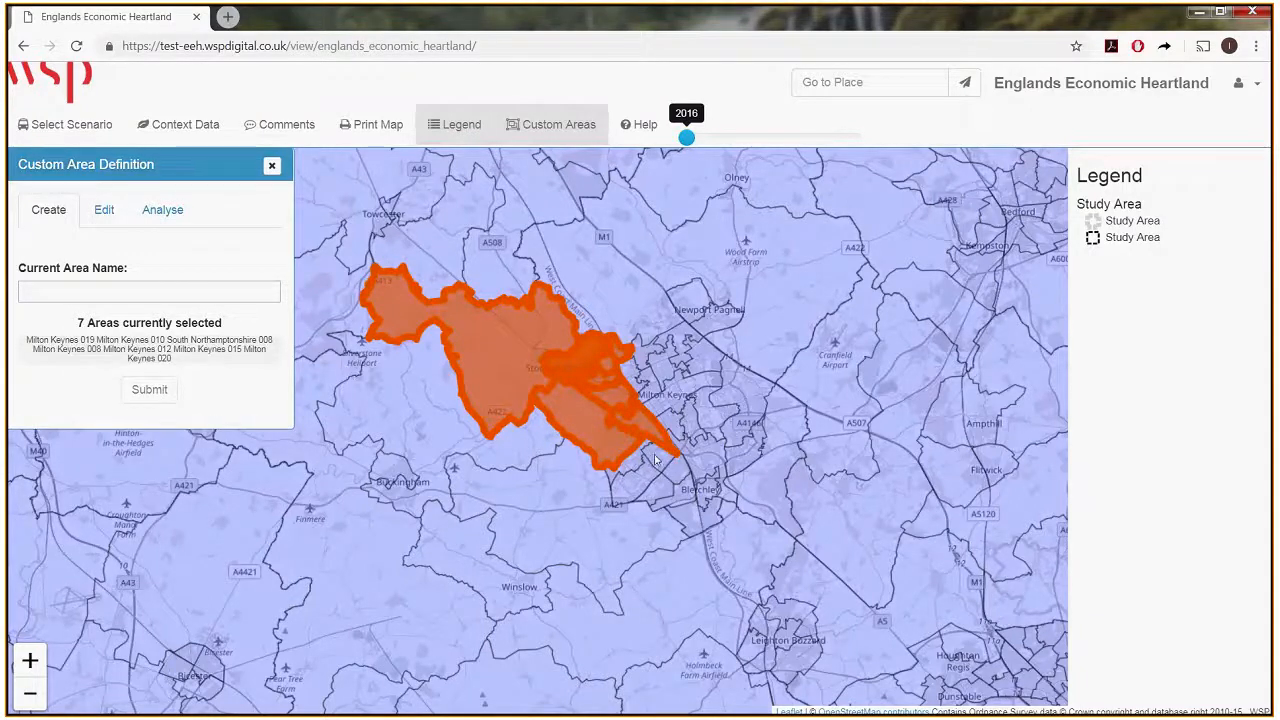
{"action": "left_click", "coordinate": [652, 460]}
{"action": "left_click", "coordinate": [640, 480]}
{"action": "left_click", "coordinate": [624, 465]}
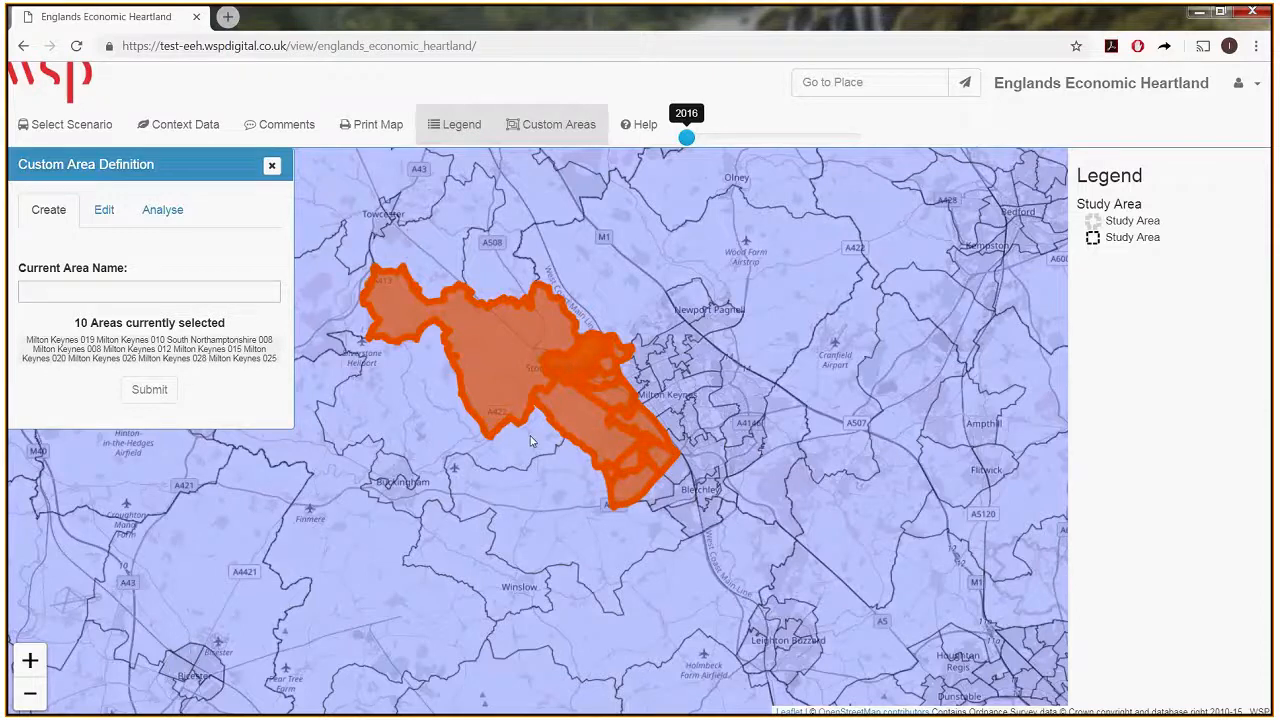
Select the zones Milton Keynes 027, 029, 026, 025 and 028 on the map for a new custom area.
{"action": "left_click", "coordinate": [676, 476]}
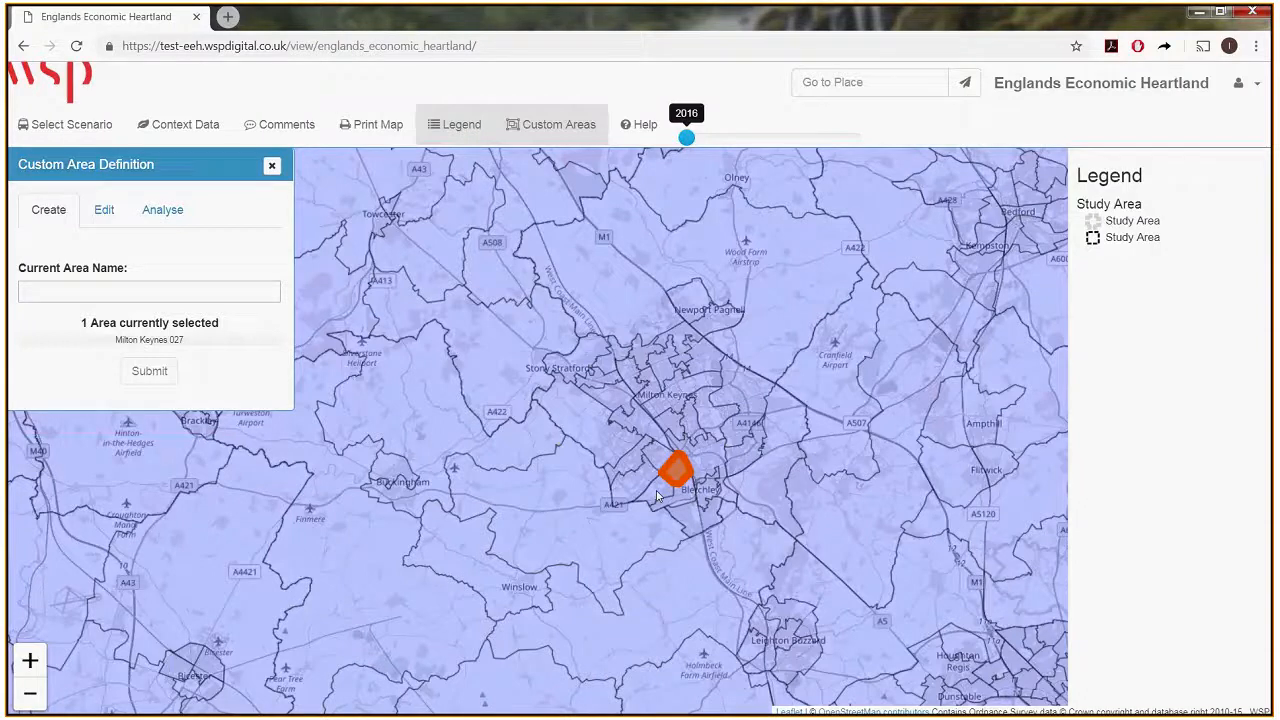
{"action": "left_click", "coordinate": [657, 496]}
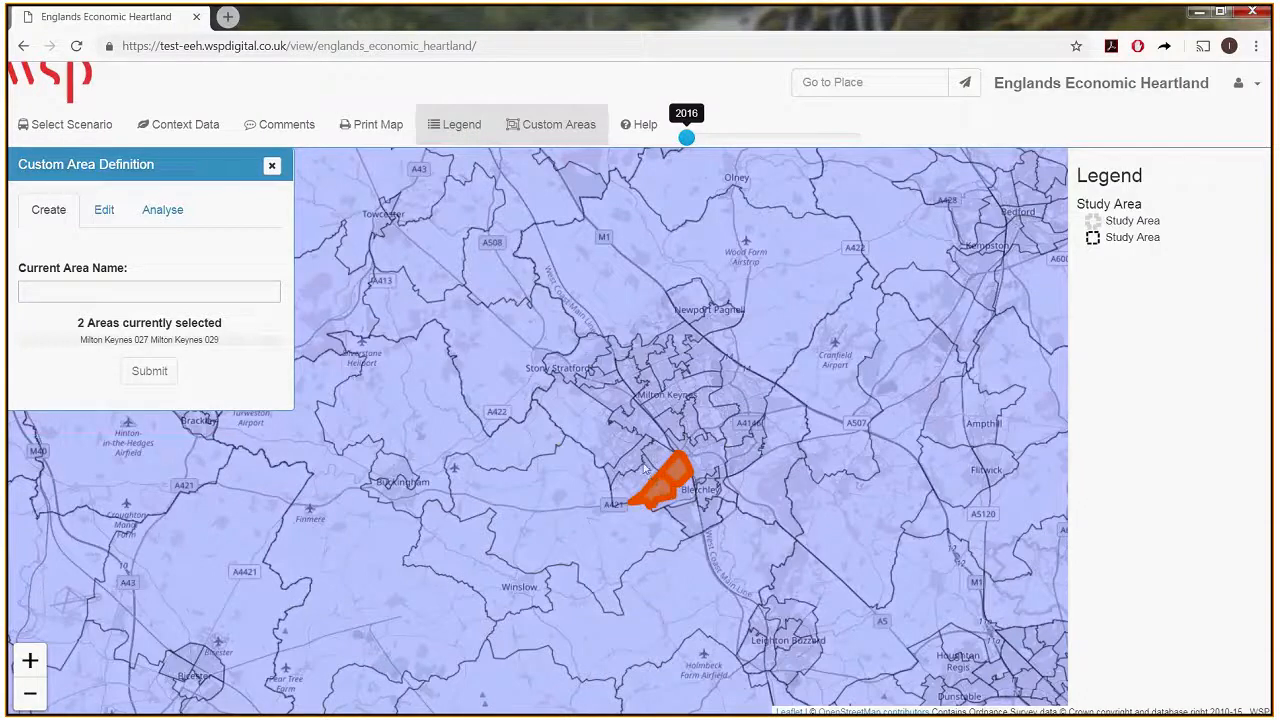
{"action": "left_click", "coordinate": [644, 468]}
{"action": "left_click", "coordinate": [640, 448]}
{"action": "left_click", "coordinate": [623, 479]}
Add the zones Milton Keynes 019, 015, 010, 012, 020, 031 and 032 to the selection.
{"action": "left_click", "coordinate": [592, 399]}
{"action": "left_click", "coordinate": [608, 396]}
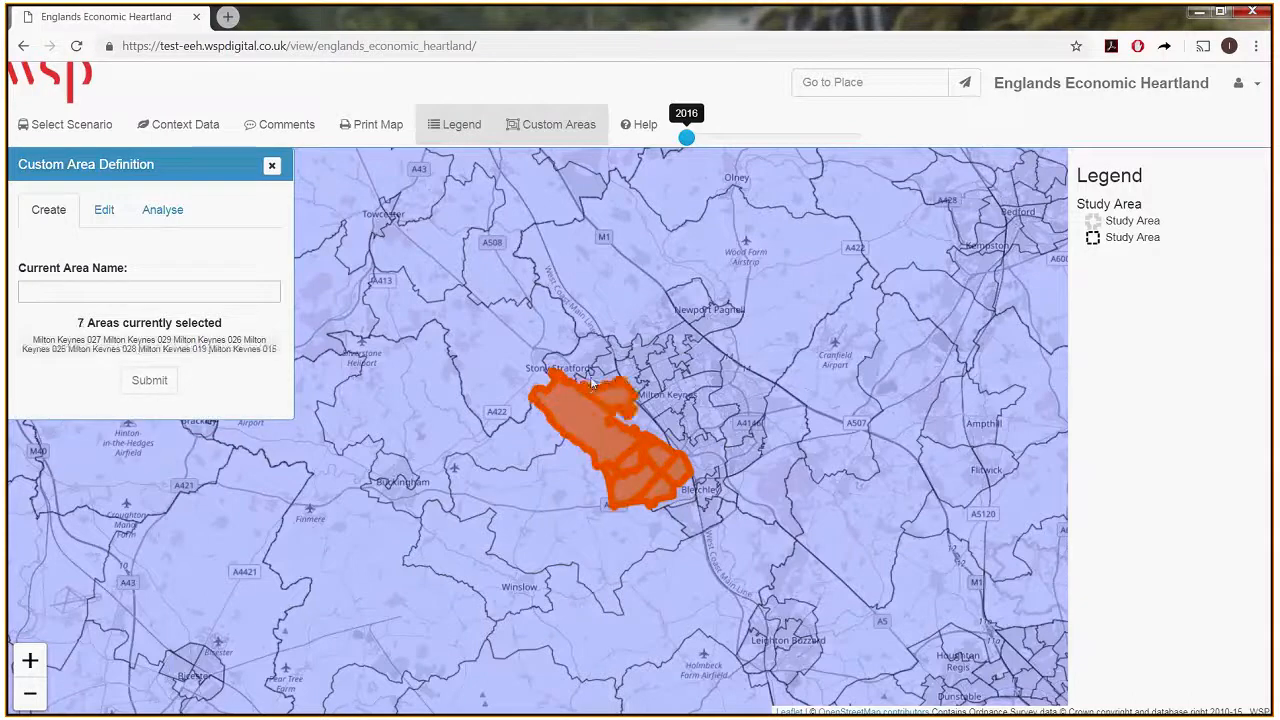
{"action": "left_click", "coordinate": [592, 382]}
{"action": "left_click", "coordinate": [603, 371]}
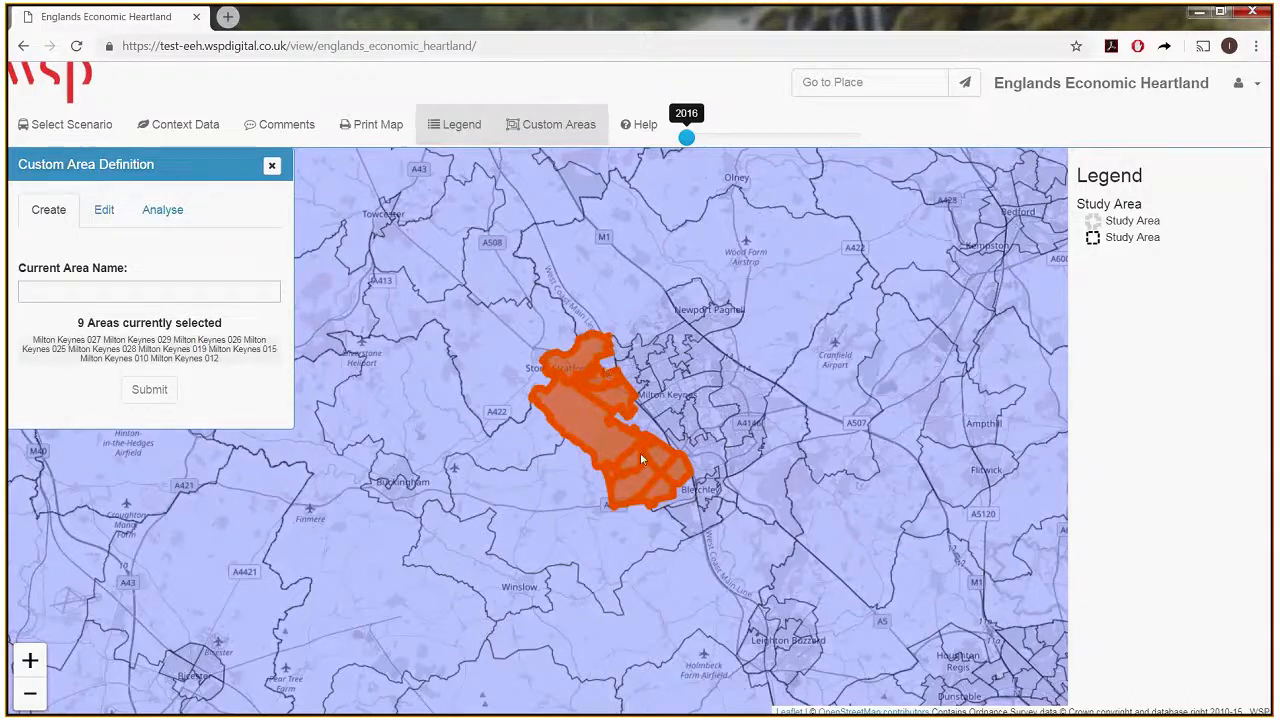
{"action": "left_click", "coordinate": [641, 427]}
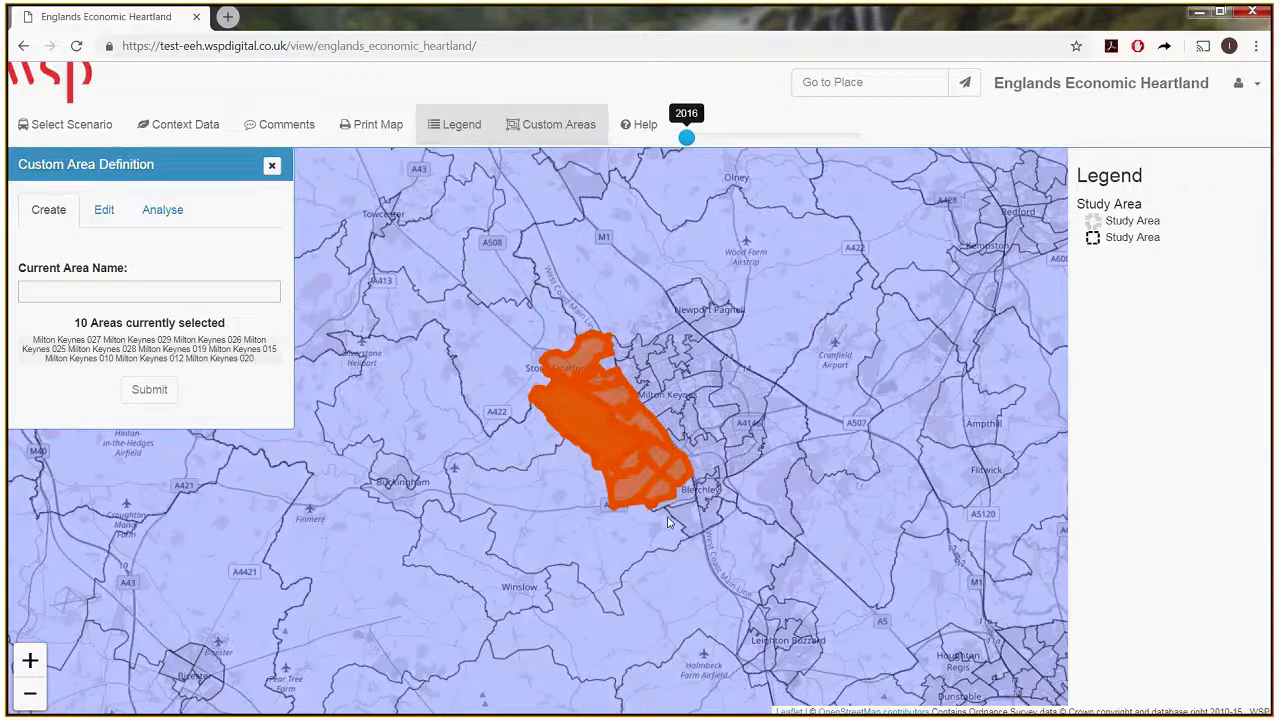
{"action": "left_click", "coordinate": [669, 522]}
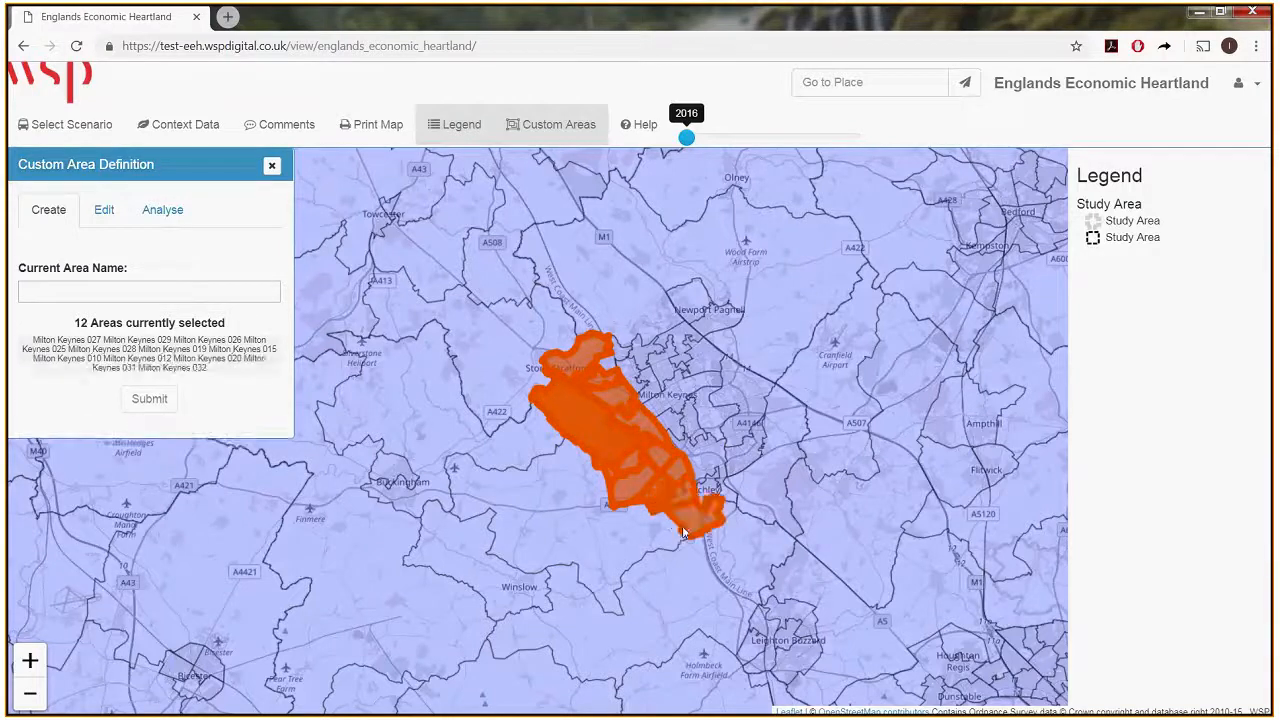
Name the selected zones MK West and submit them as a custom area.
{"action": "left_click", "coordinate": [71, 292]}
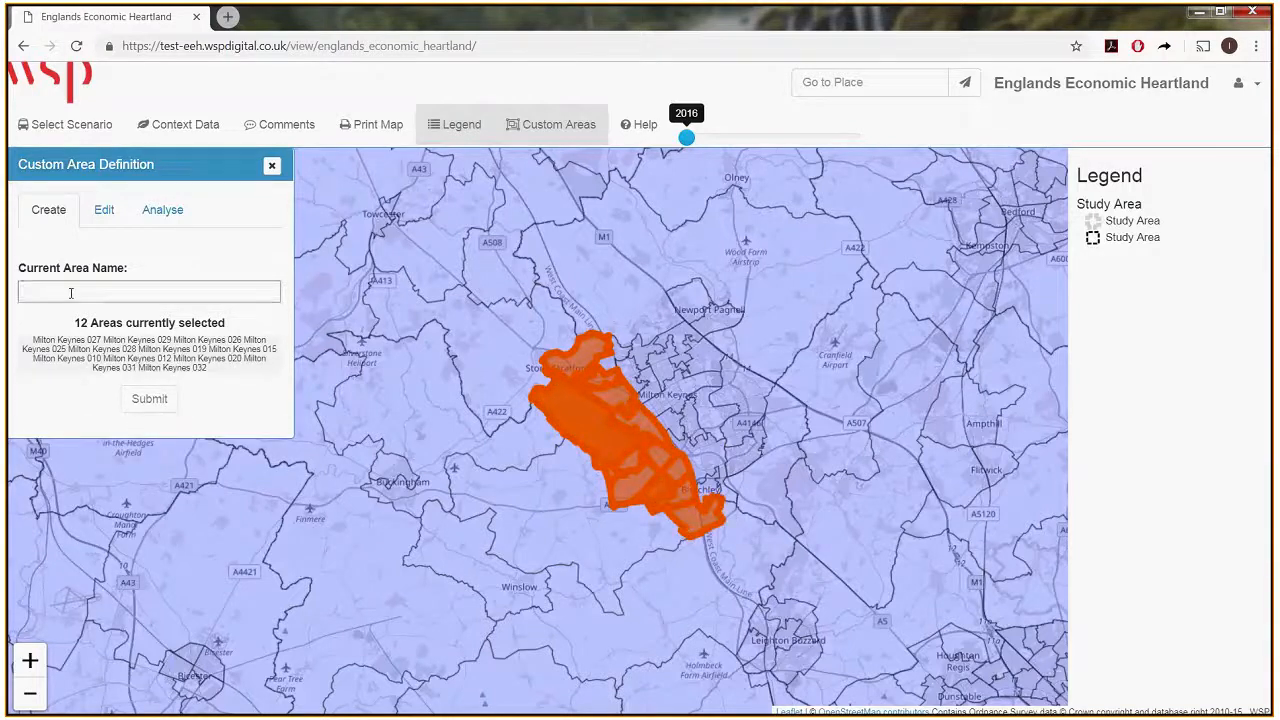
{"action": "type", "text": "MK We"}
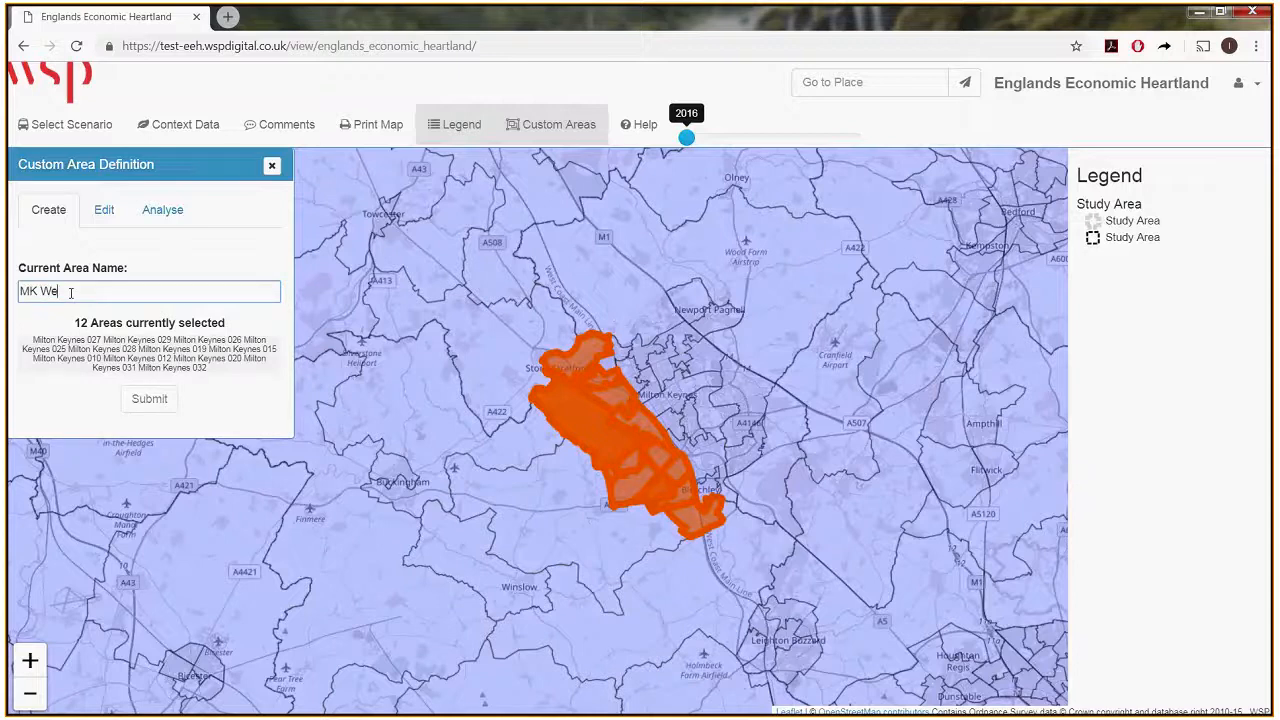
{"action": "type", "text": "st"}
{"action": "left_click", "coordinate": [150, 399]}
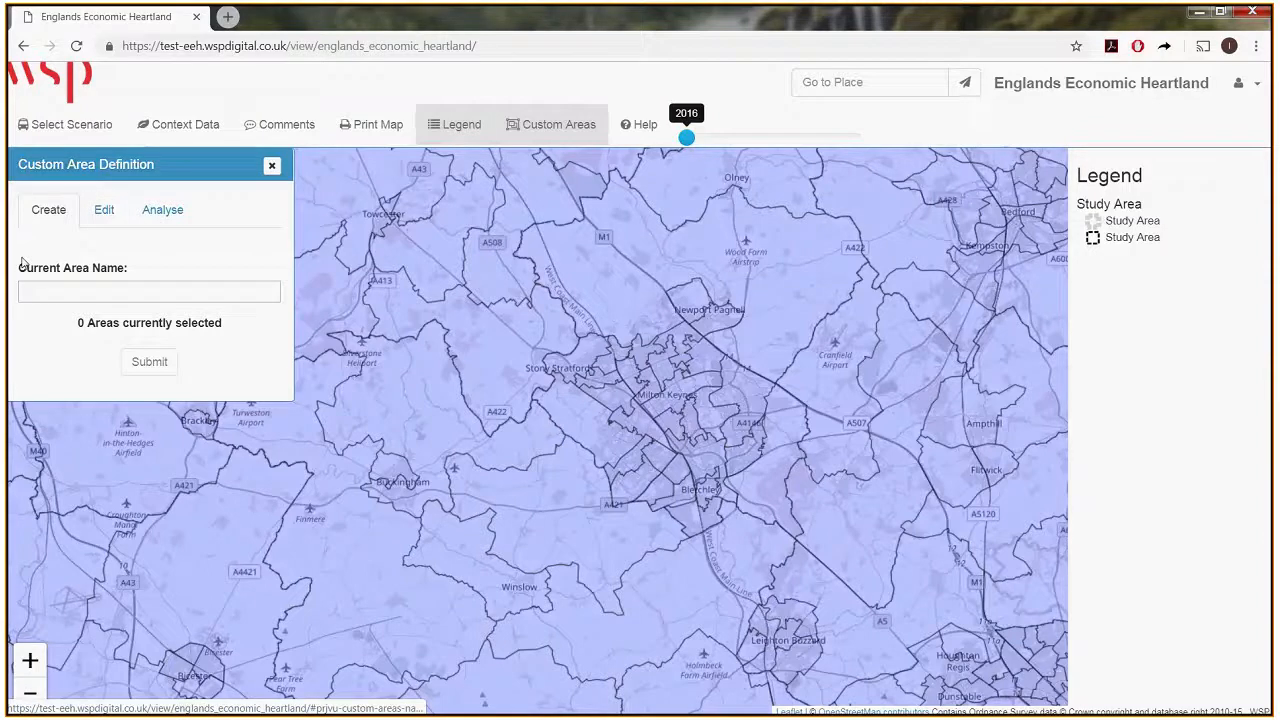
{"action": "left_click", "coordinate": [634, 354]}
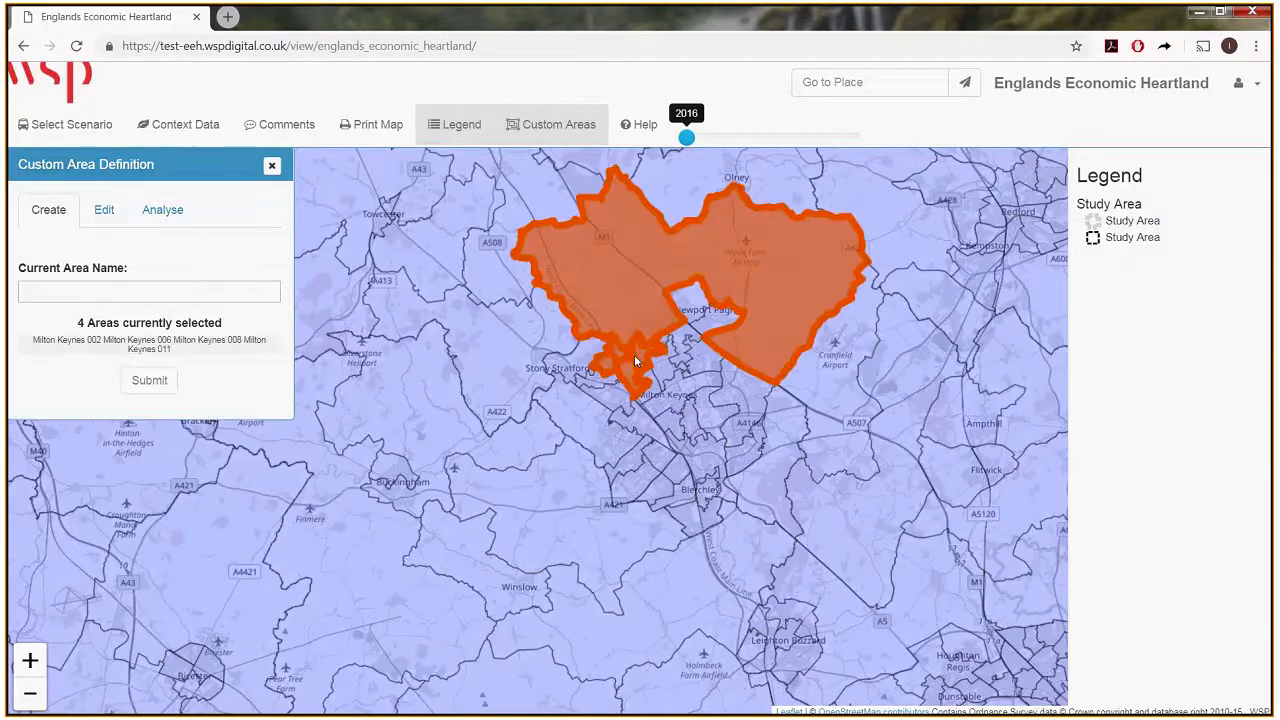
{"action": "left_click", "coordinate": [633, 294]}
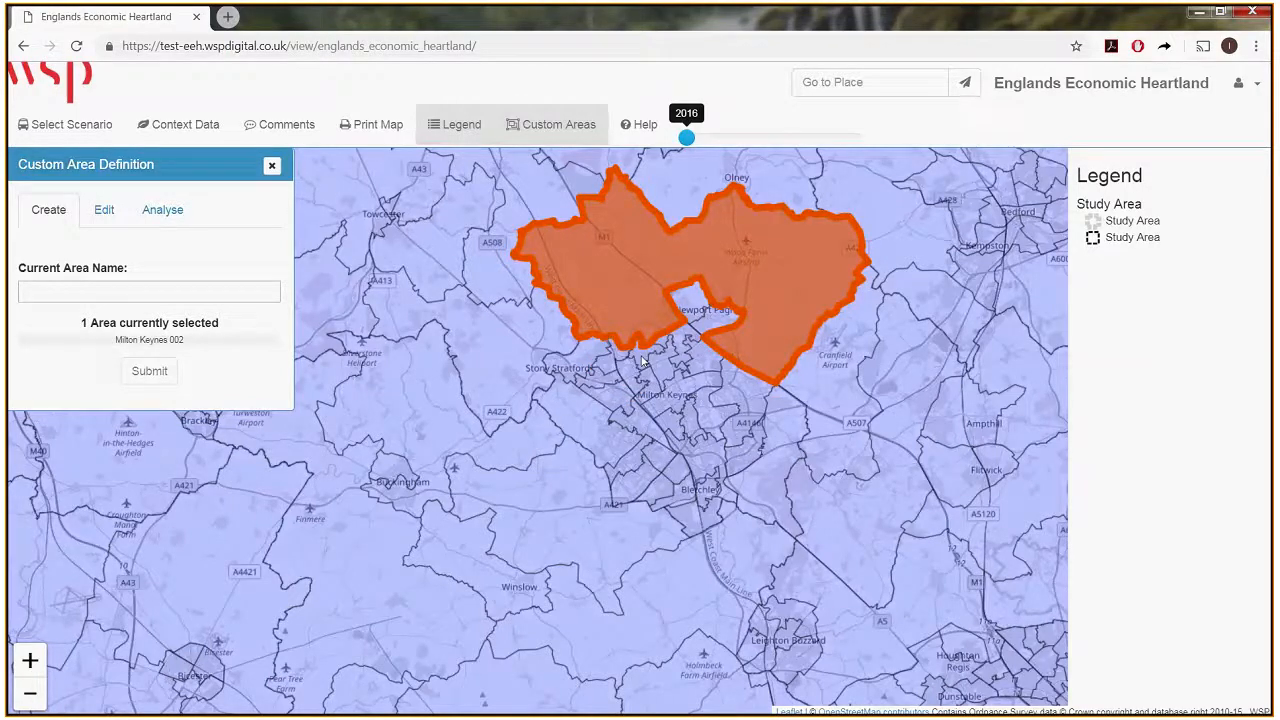
{"action": "left_click", "coordinate": [632, 363]}
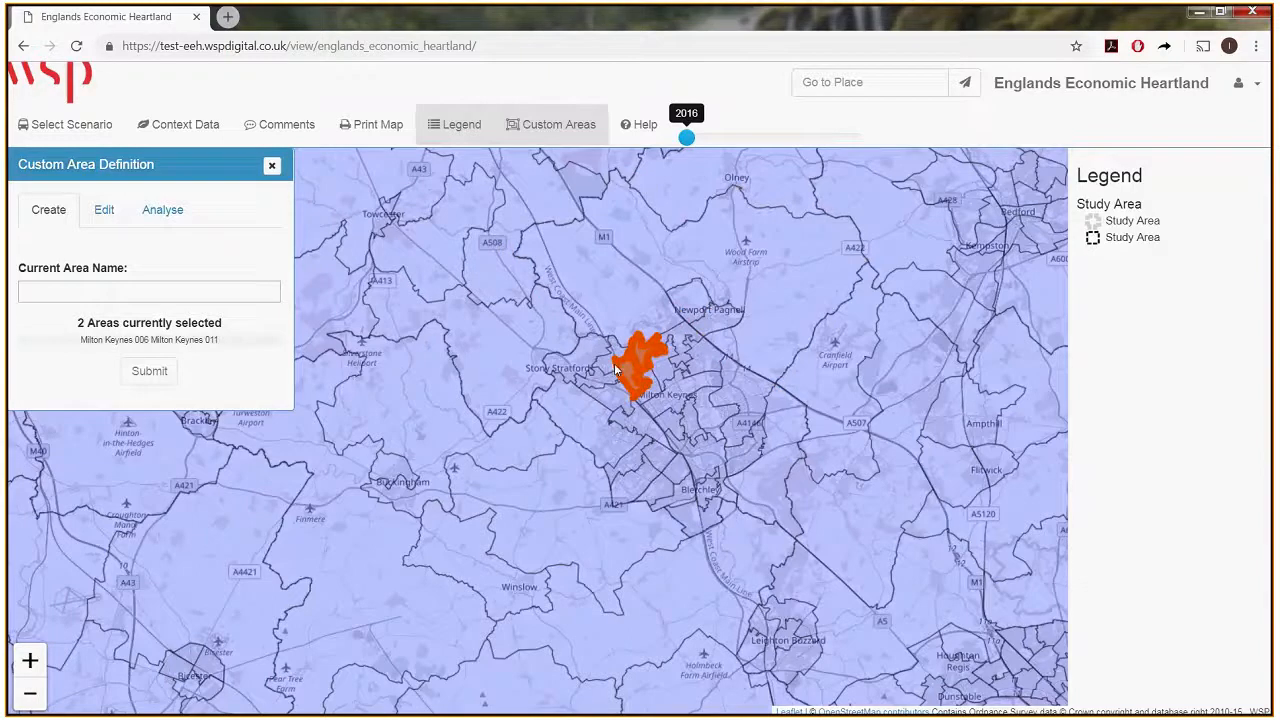
{"action": "left_click", "coordinate": [600, 372]}
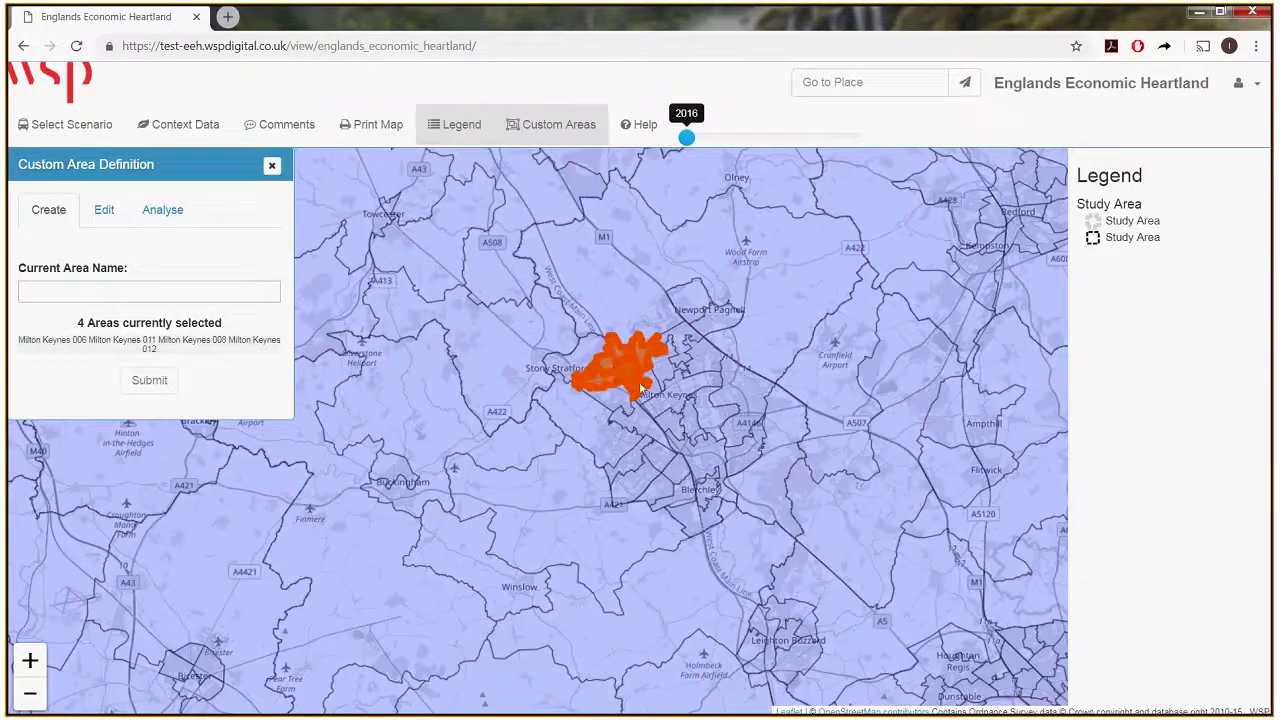
{"action": "left_click", "coordinate": [640, 386]}
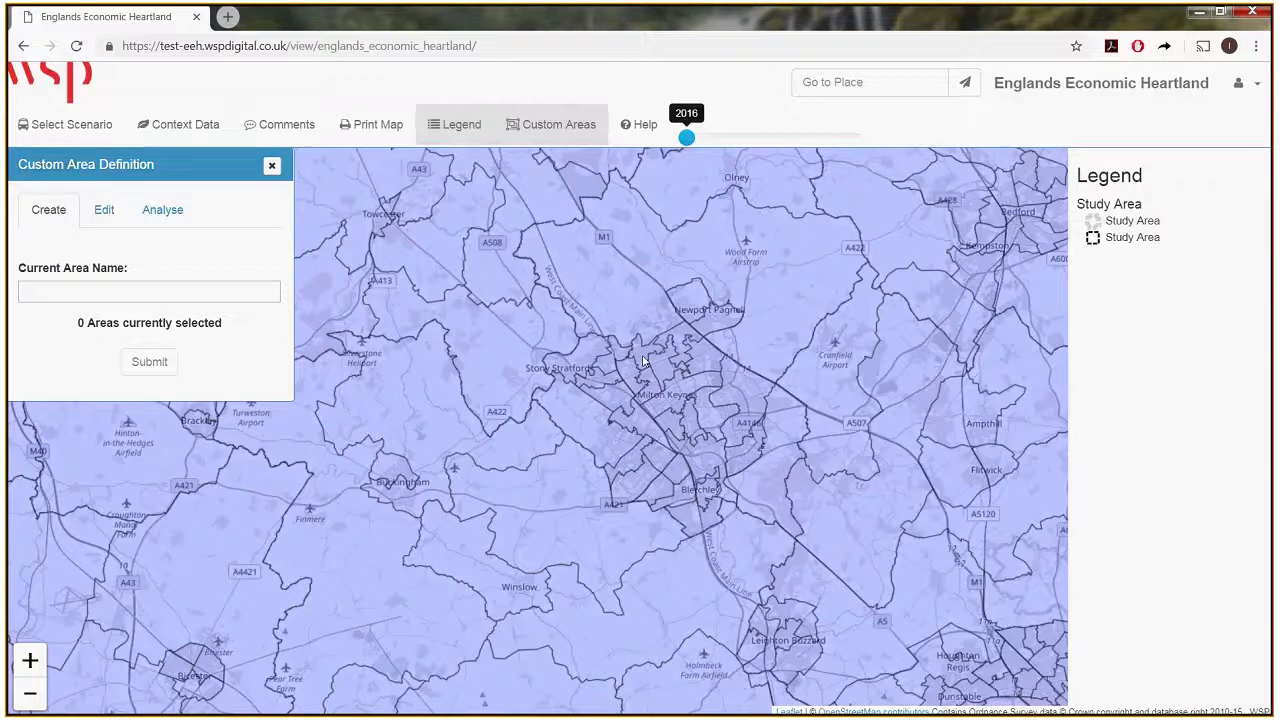
Select the zones Milton Keynes 008, 011, 006, 005 and 009 on the map for a second custom area.
{"action": "scroll", "coordinate": [644, 362], "scroll_direction": "up", "scroll_amount": 2}
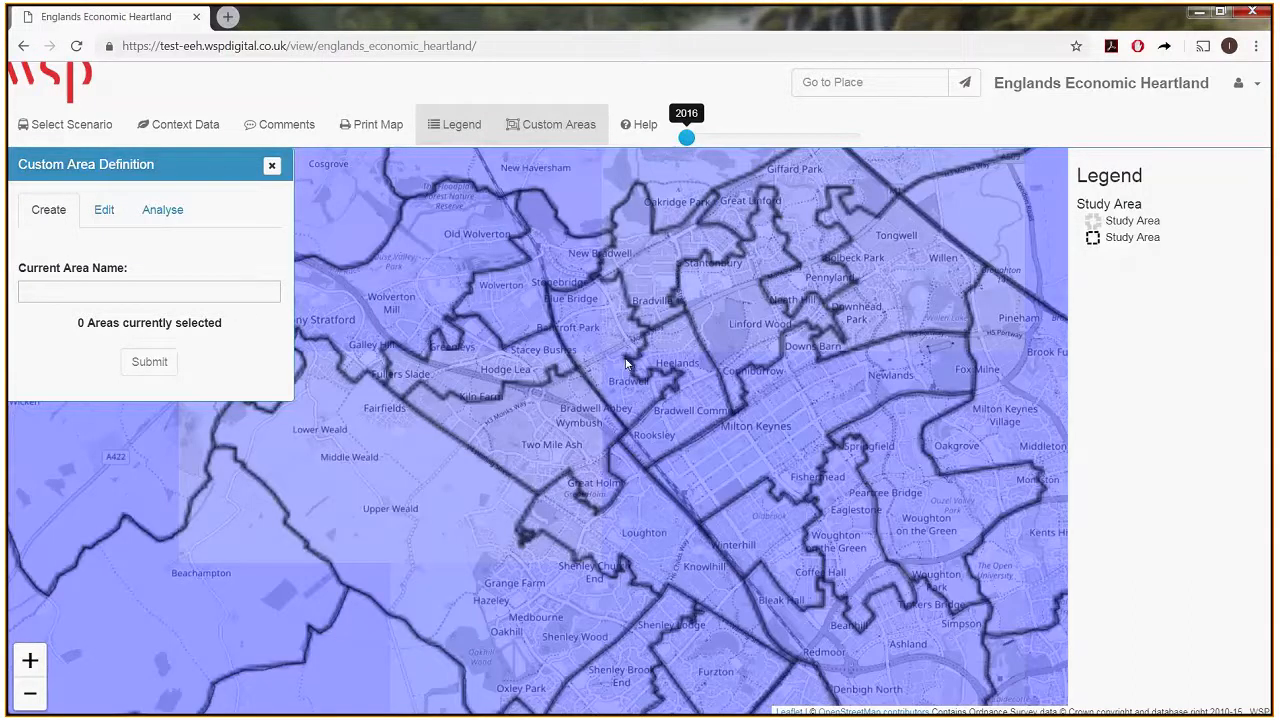
{"action": "left_click", "coordinate": [581, 278]}
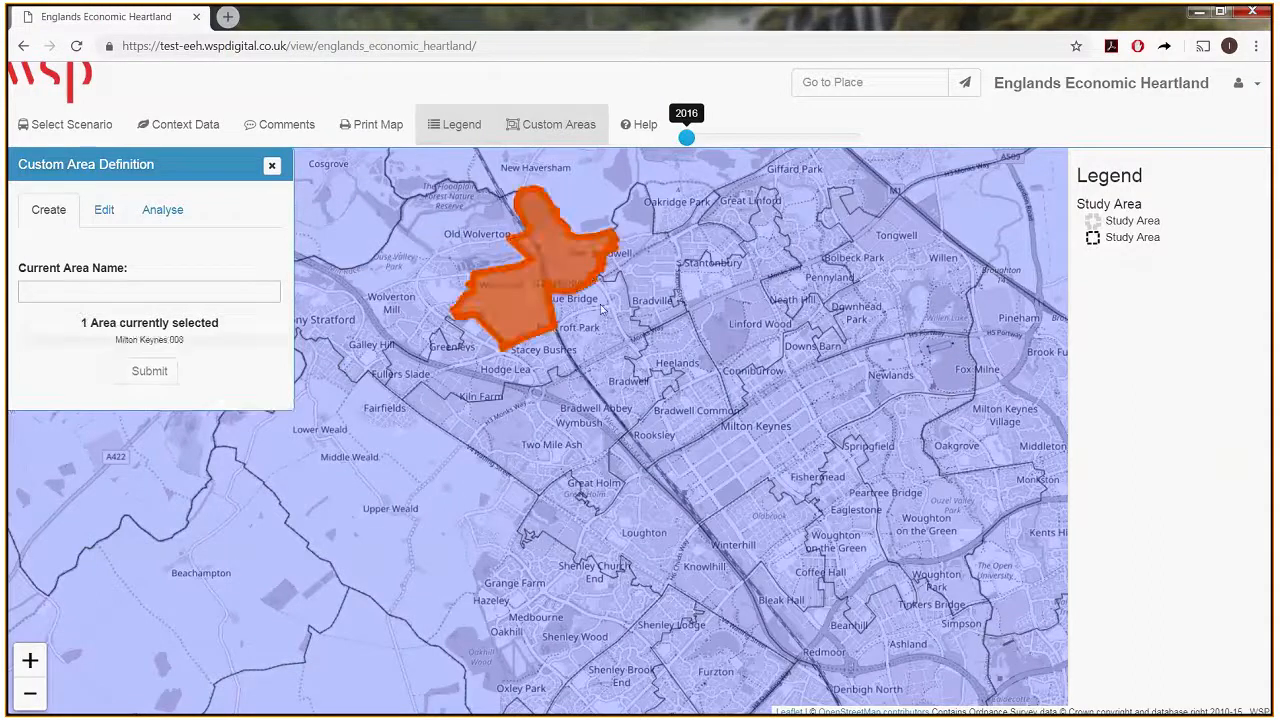
{"action": "left_click", "coordinate": [607, 306]}
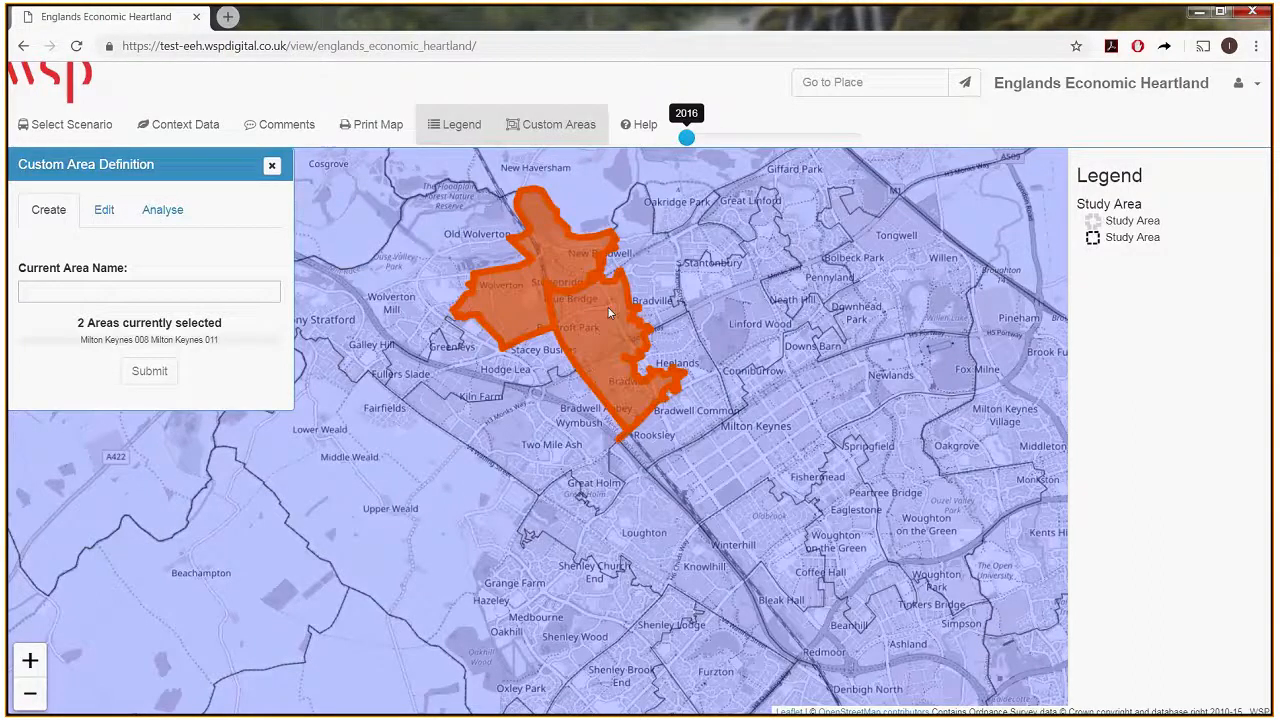
{"action": "left_click", "coordinate": [659, 280]}
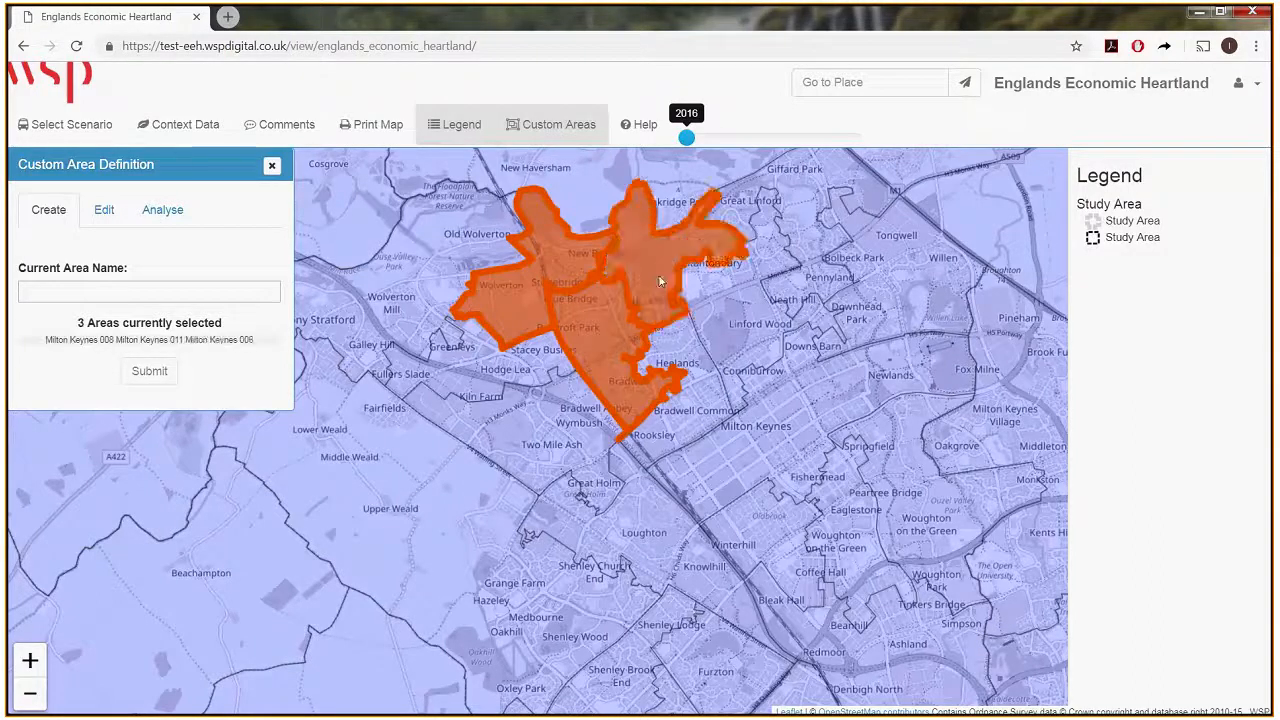
{"action": "left_click", "coordinate": [754, 228]}
{"action": "left_click", "coordinate": [727, 331]}
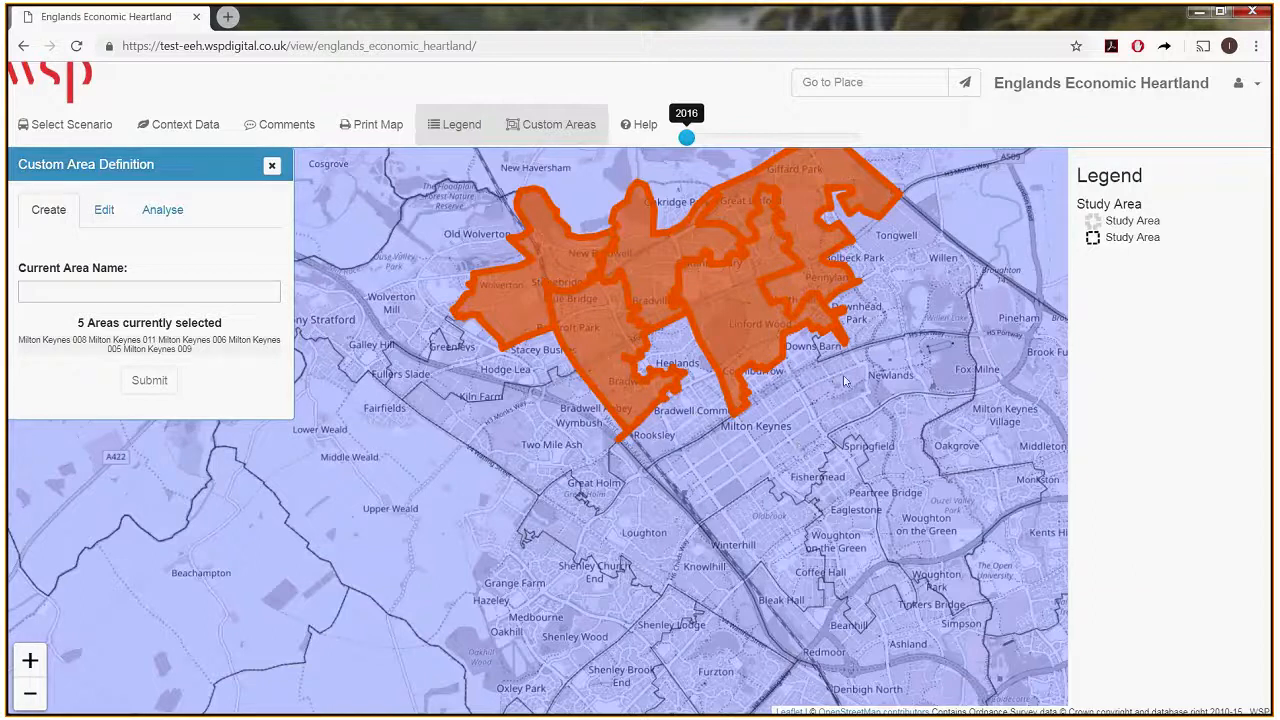
Add the zones Milton Keynes 014, 016, 018, 023, 017 and 022 to the second custom area's selection.
{"action": "scroll", "coordinate": [793, 447], "scroll_direction": "down", "scroll_amount": 2}
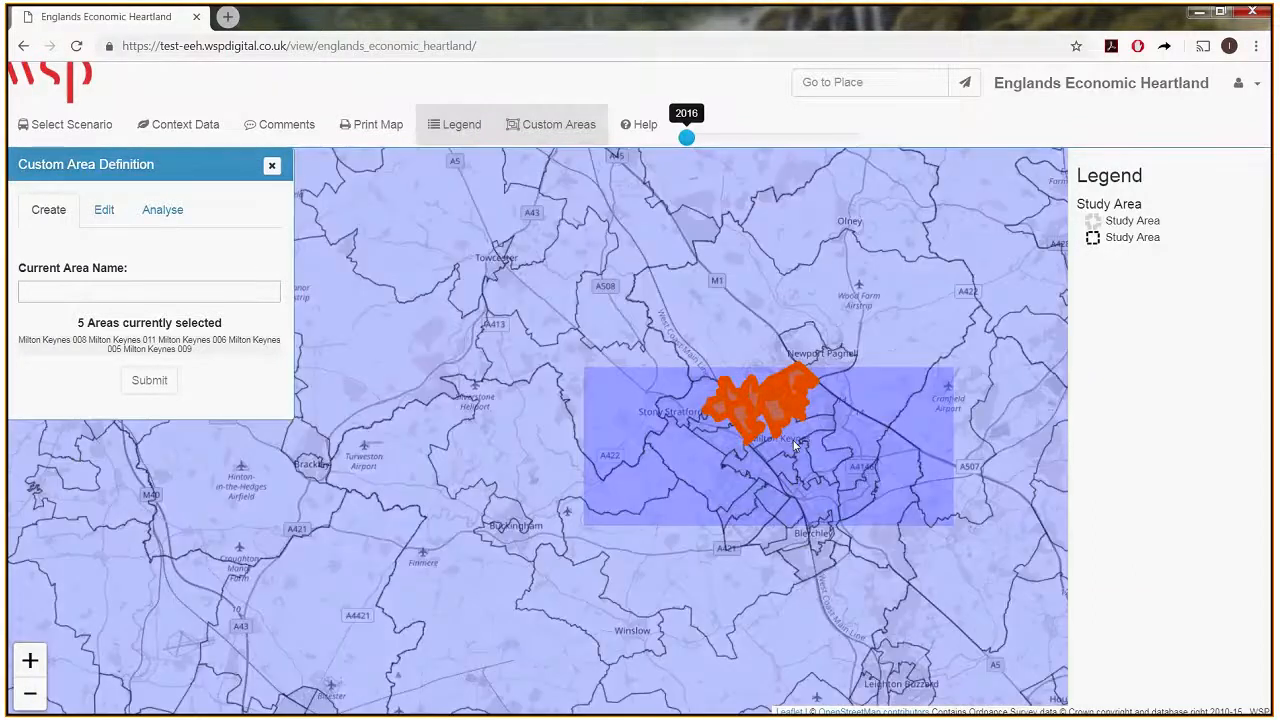
{"action": "left_click", "coordinate": [793, 447]}
{"action": "left_click", "coordinate": [799, 466]}
{"action": "left_click", "coordinate": [806, 490]}
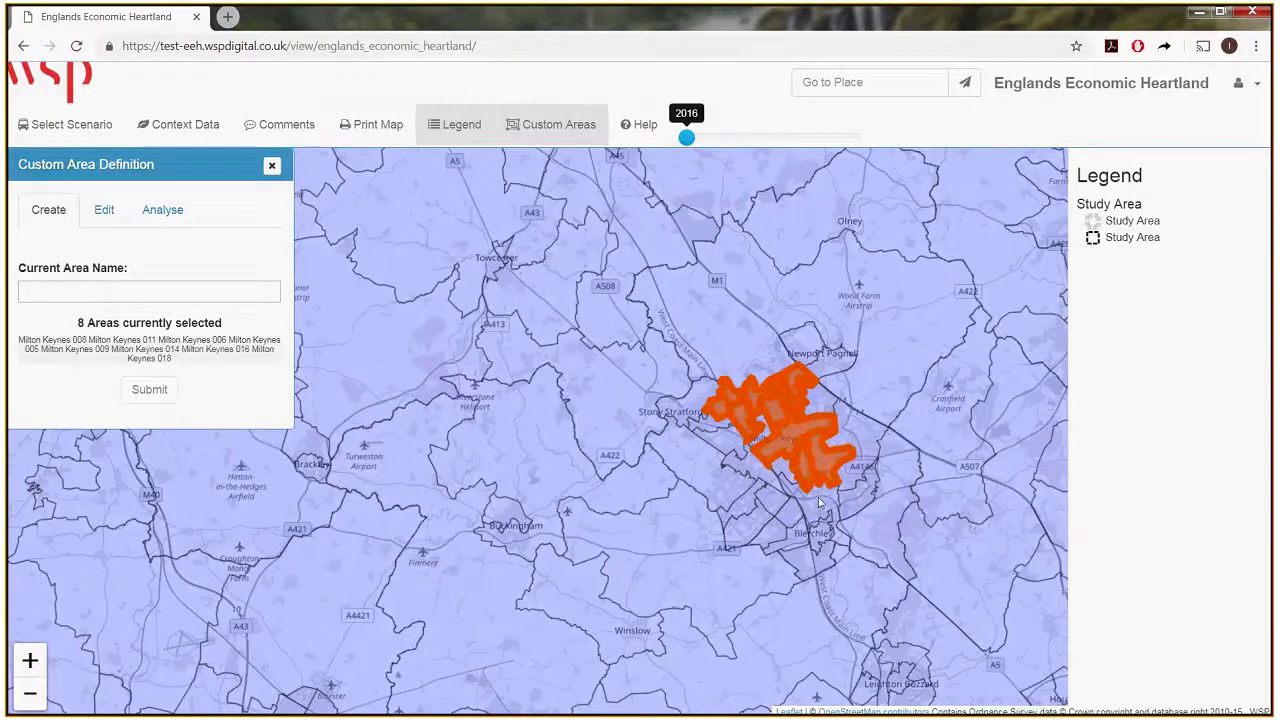
{"action": "left_click", "coordinate": [838, 502]}
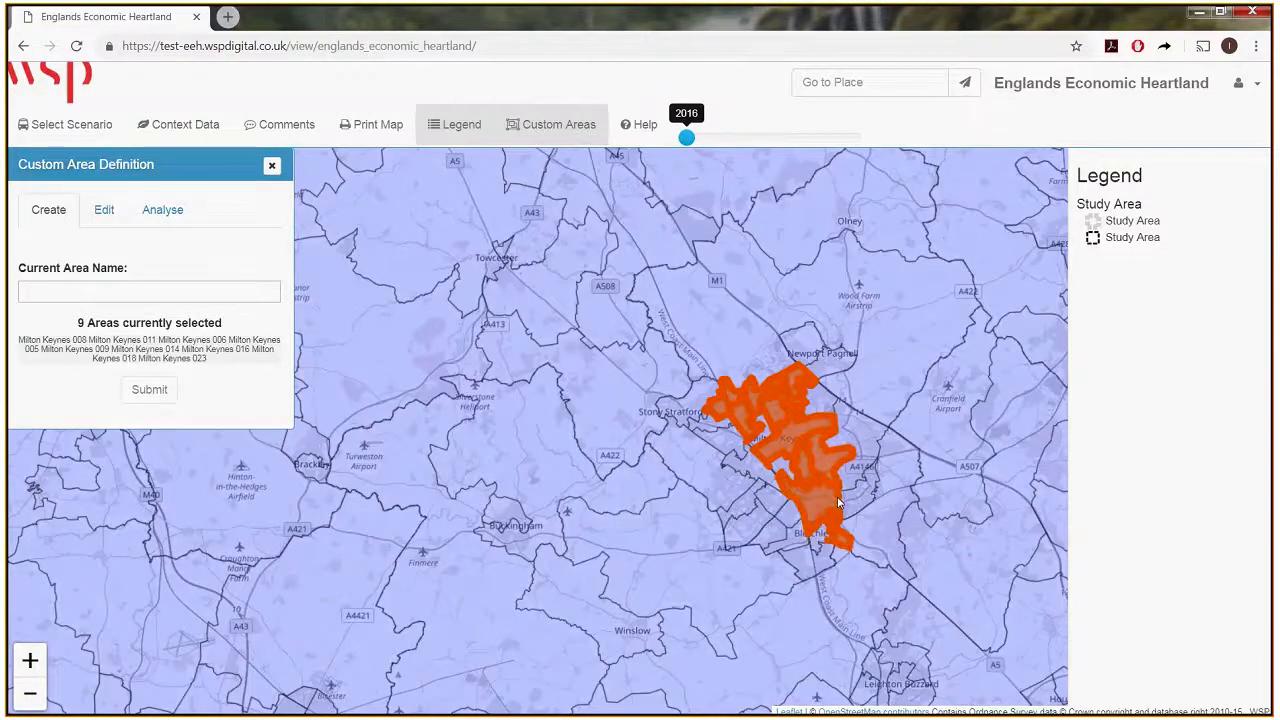
{"action": "left_click", "coordinate": [859, 446]}
{"action": "left_click", "coordinate": [856, 494]}
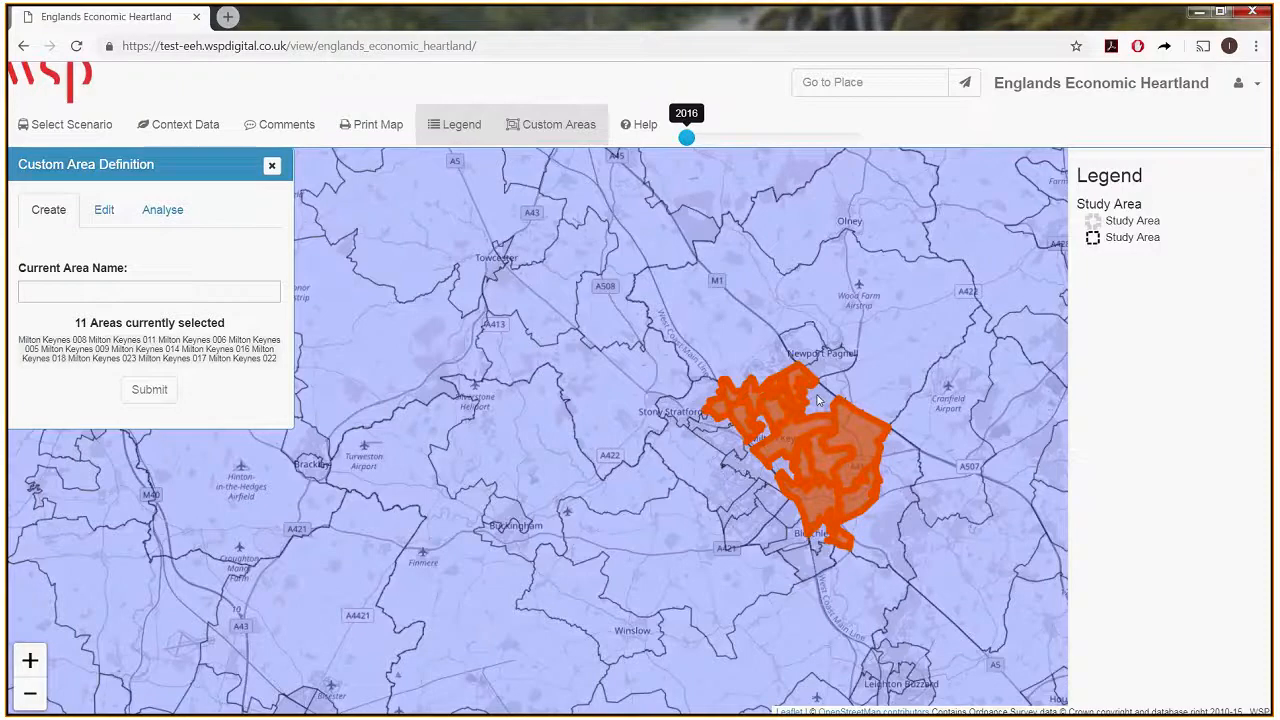
Name the selected zones MK East and submit them as a custom area.
{"action": "left_click", "coordinate": [63, 287]}
{"action": "type", "text": "MK Eas"}
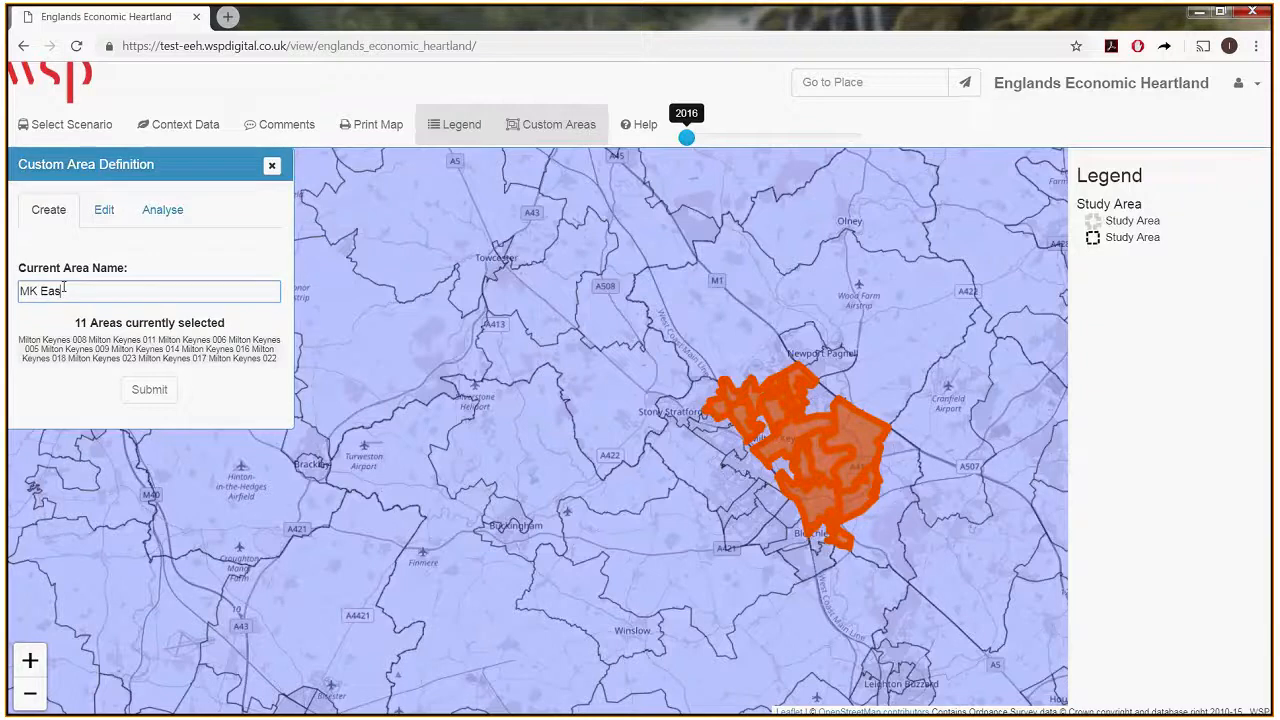
{"action": "type", "text": "t"}
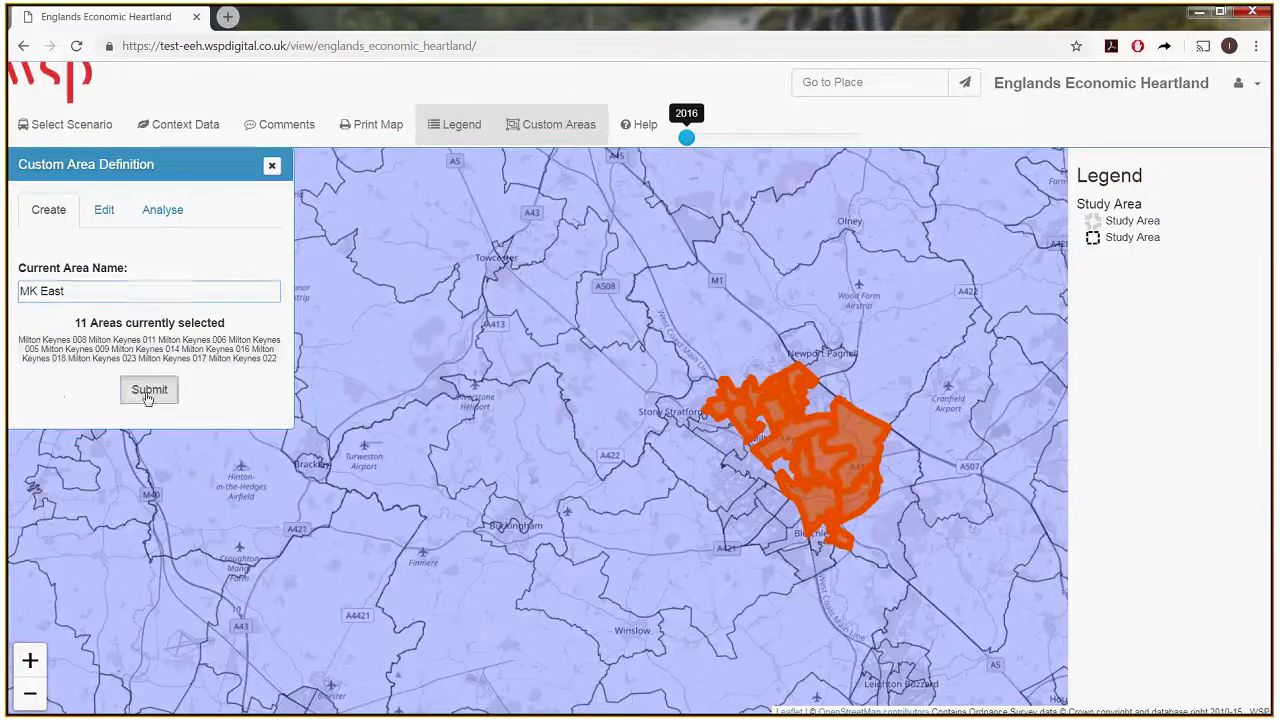
{"action": "left_click", "coordinate": [149, 389]}
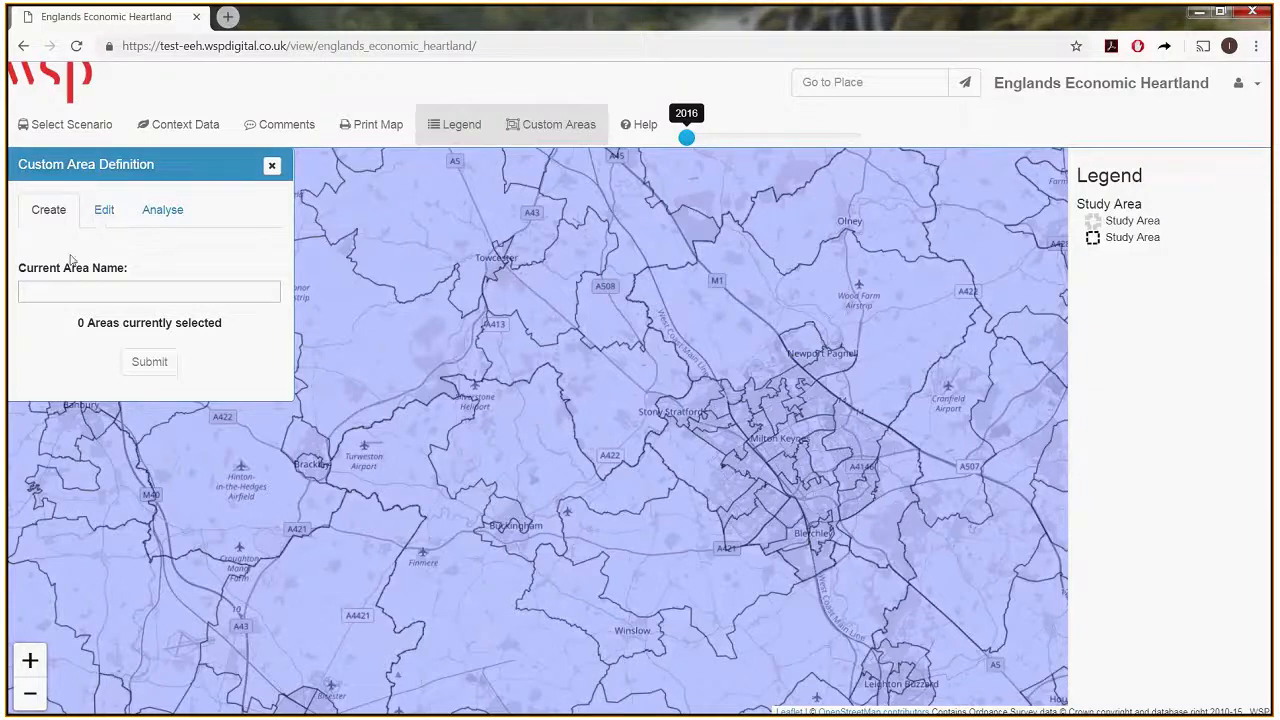
Edit the custom area MK East to add the zone Milton Keynes 007 and submit the change.
{"action": "left_click", "coordinate": [105, 207]}
{"action": "left_click", "coordinate": [94, 294]}
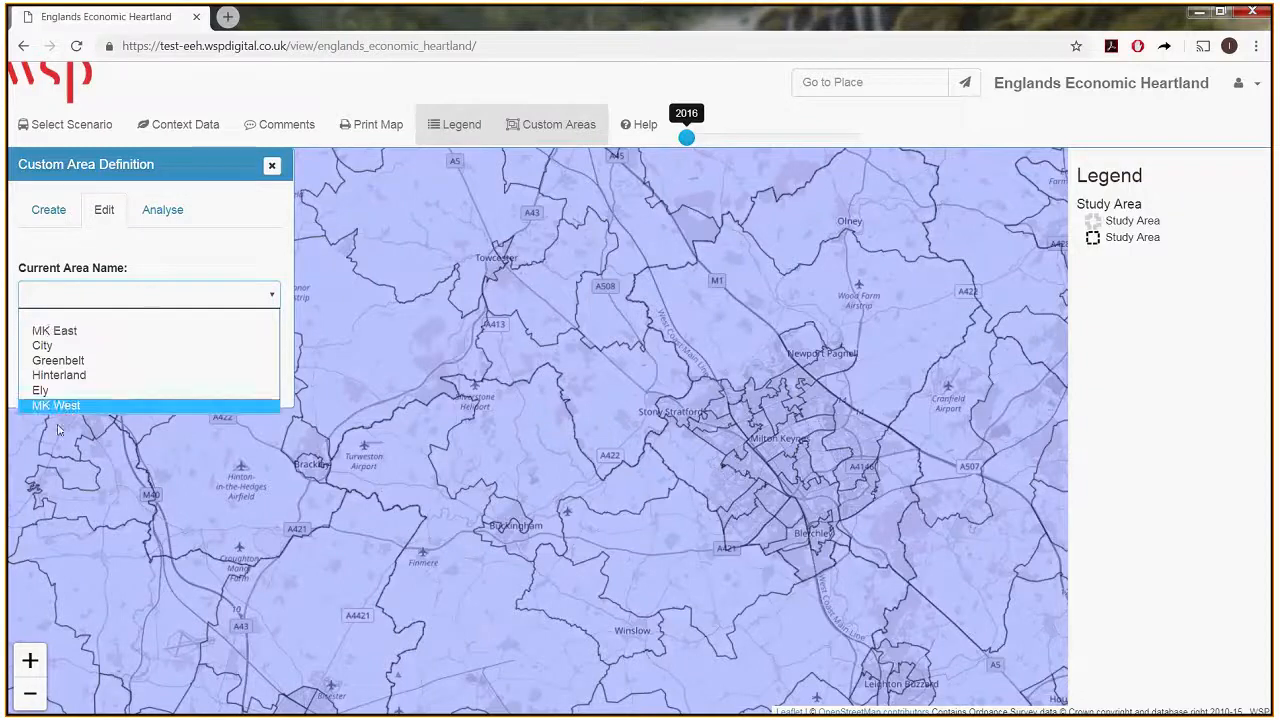
{"action": "left_click", "coordinate": [63, 333]}
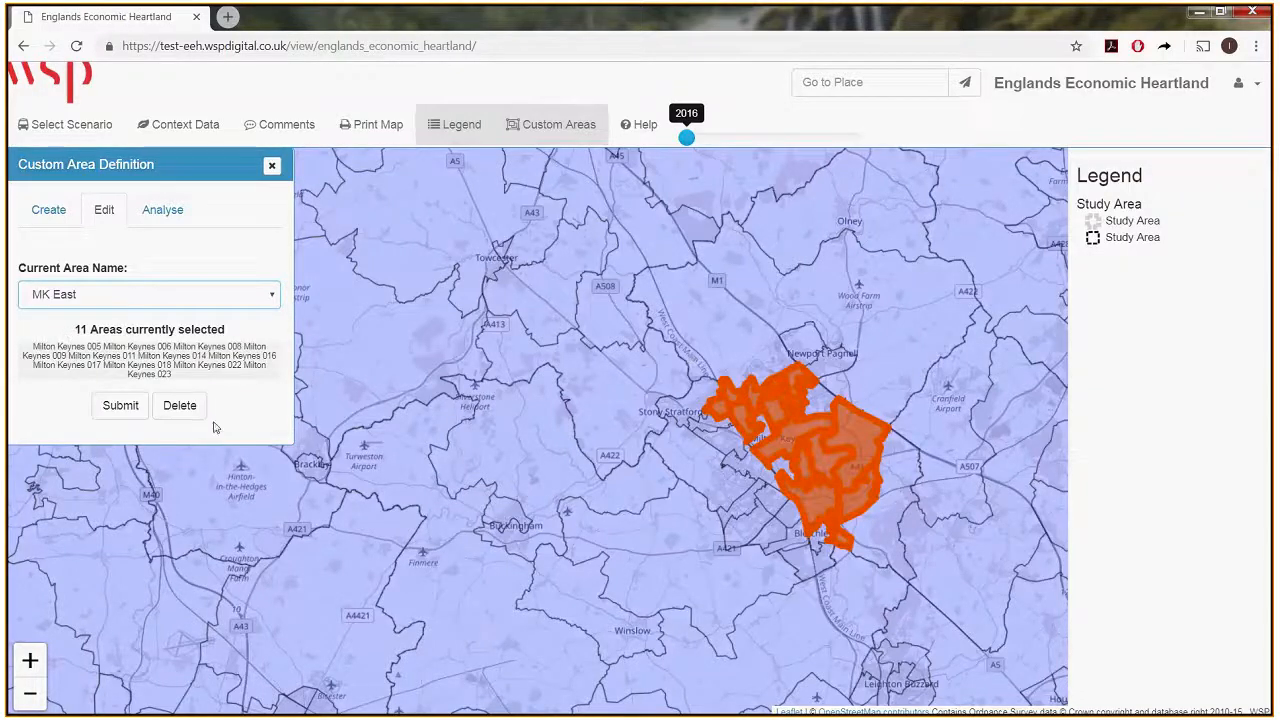
{"action": "left_click", "coordinate": [822, 401]}
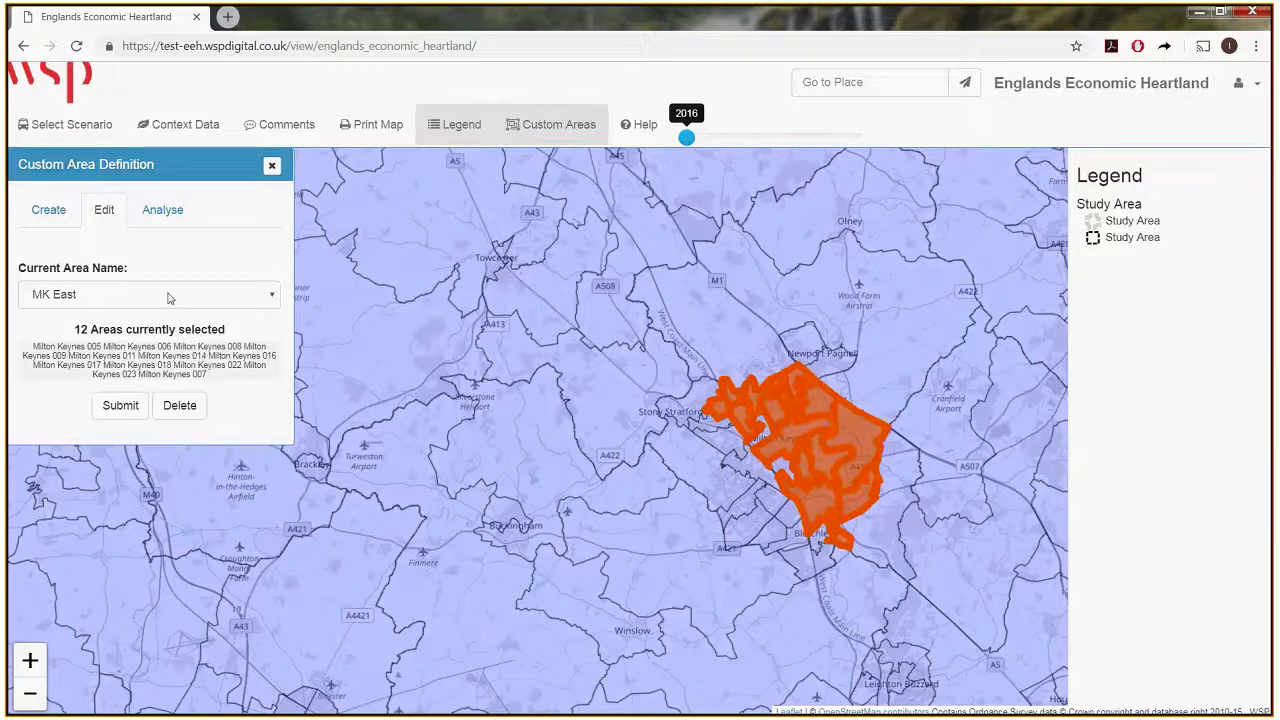
{"action": "left_click", "coordinate": [118, 406]}
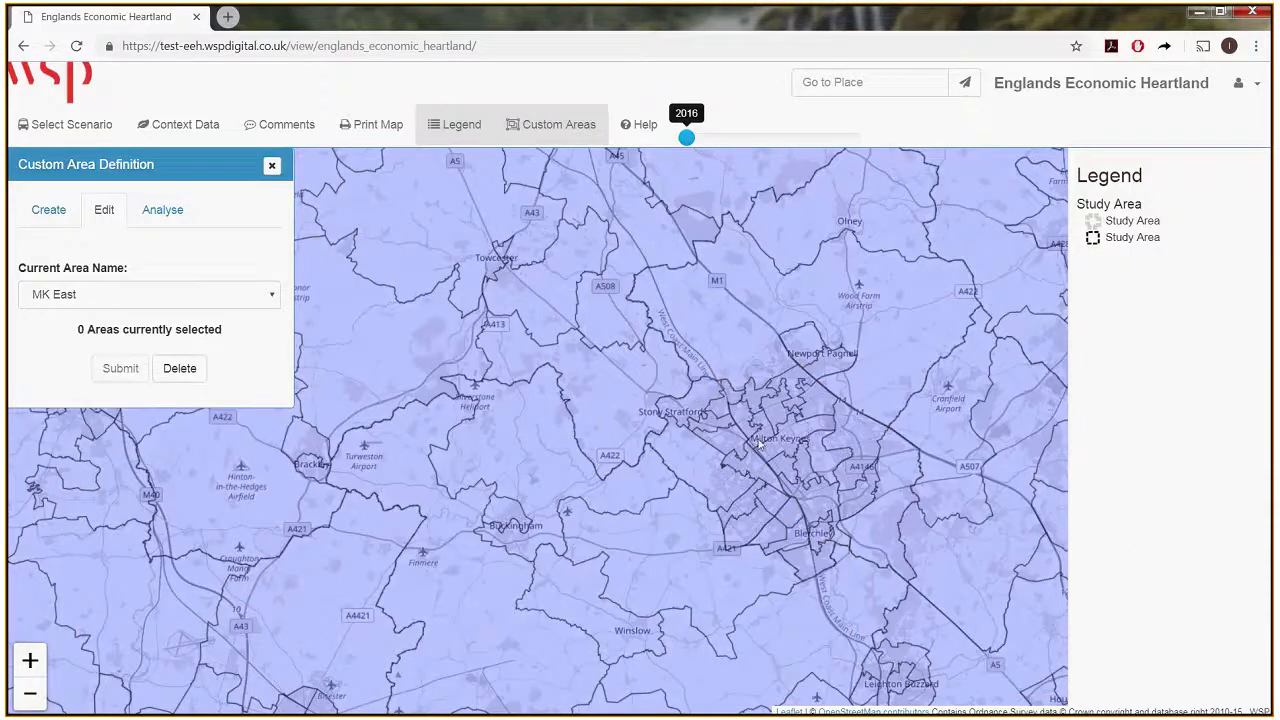
Check the zones included in the saved custom areas MK West and MK East.
{"action": "left_click", "coordinate": [125, 294]}
{"action": "left_click", "coordinate": [63, 405]}
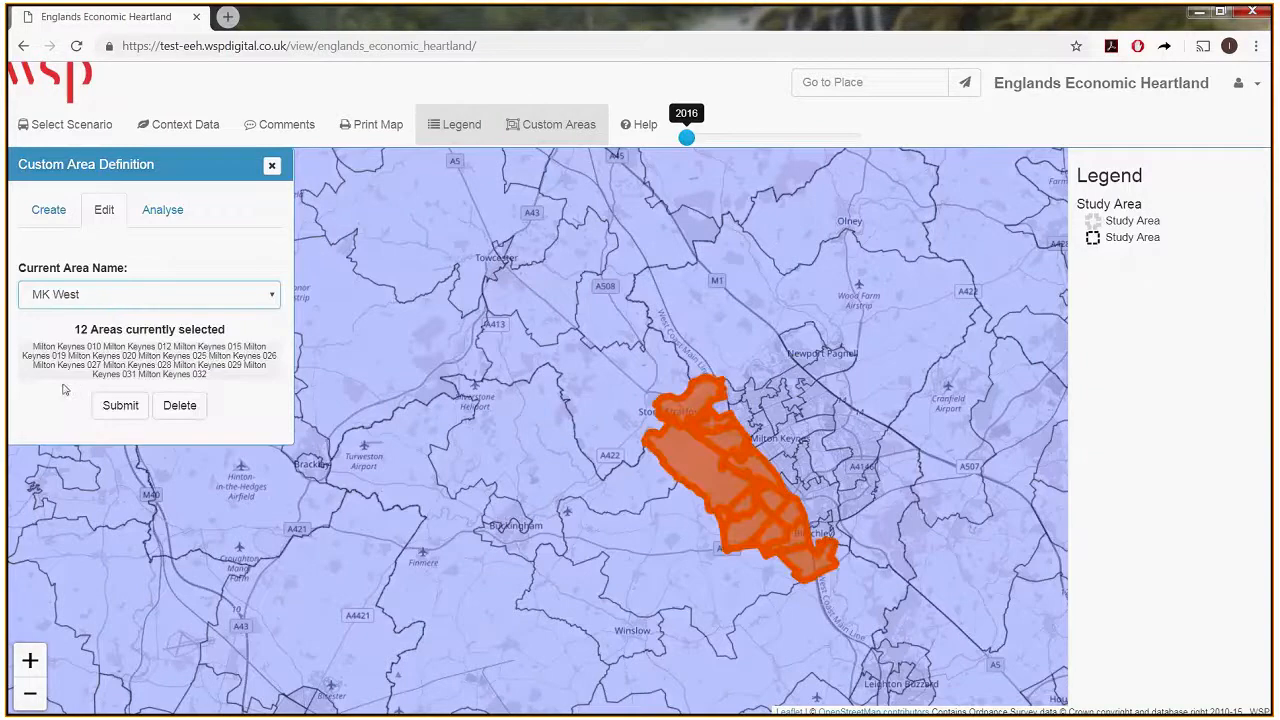
{"action": "left_click", "coordinate": [109, 298]}
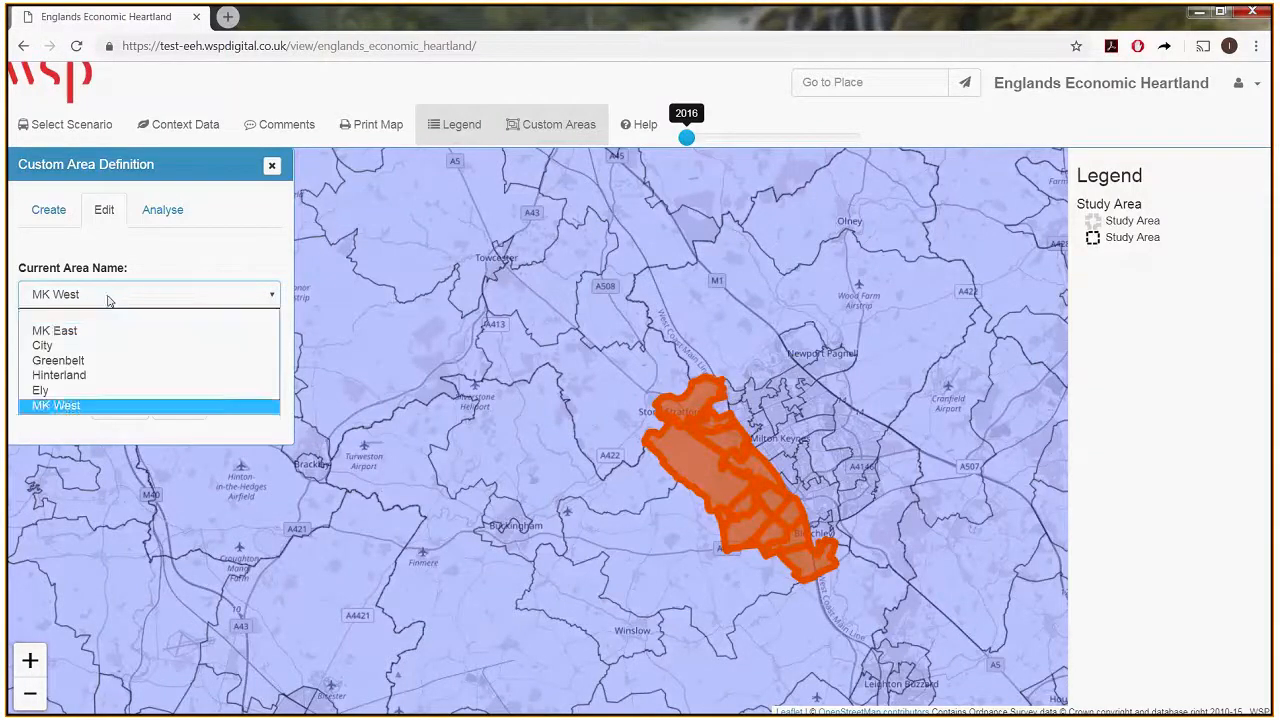
{"action": "left_click", "coordinate": [120, 331]}
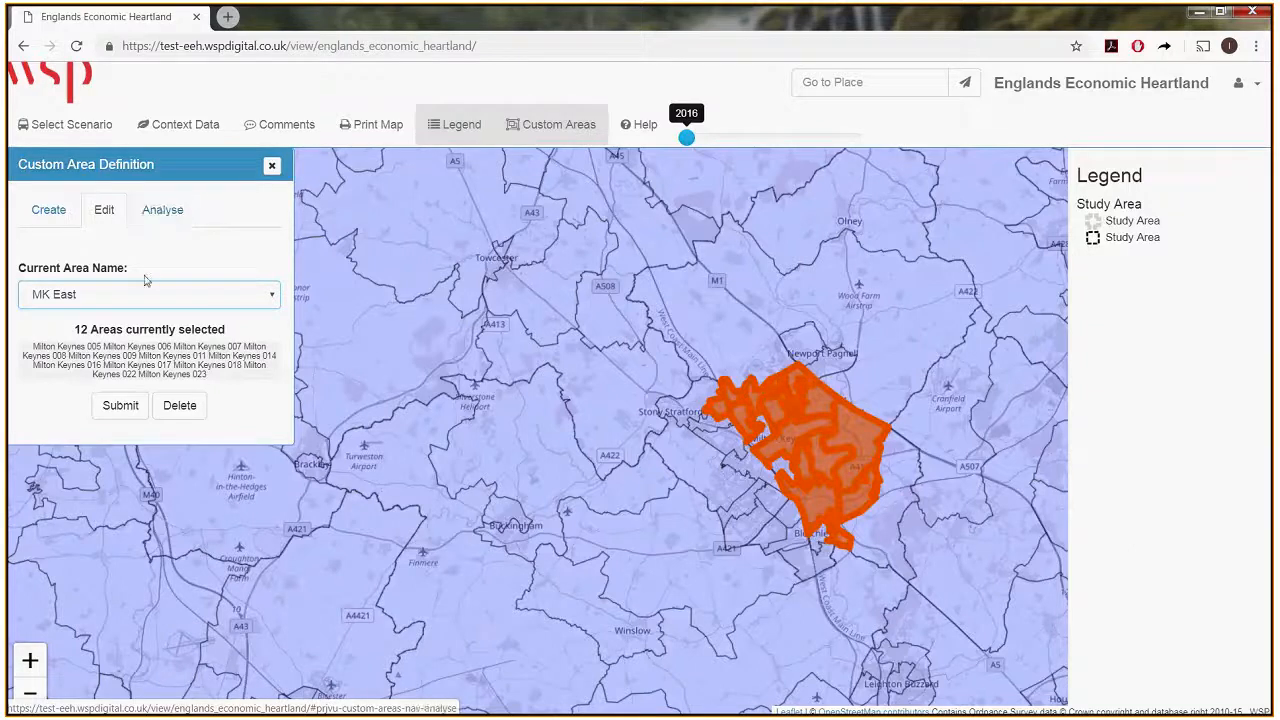
Choose the custom areas MK West and MK East together for analysis.
{"action": "left_click", "coordinate": [162, 217]}
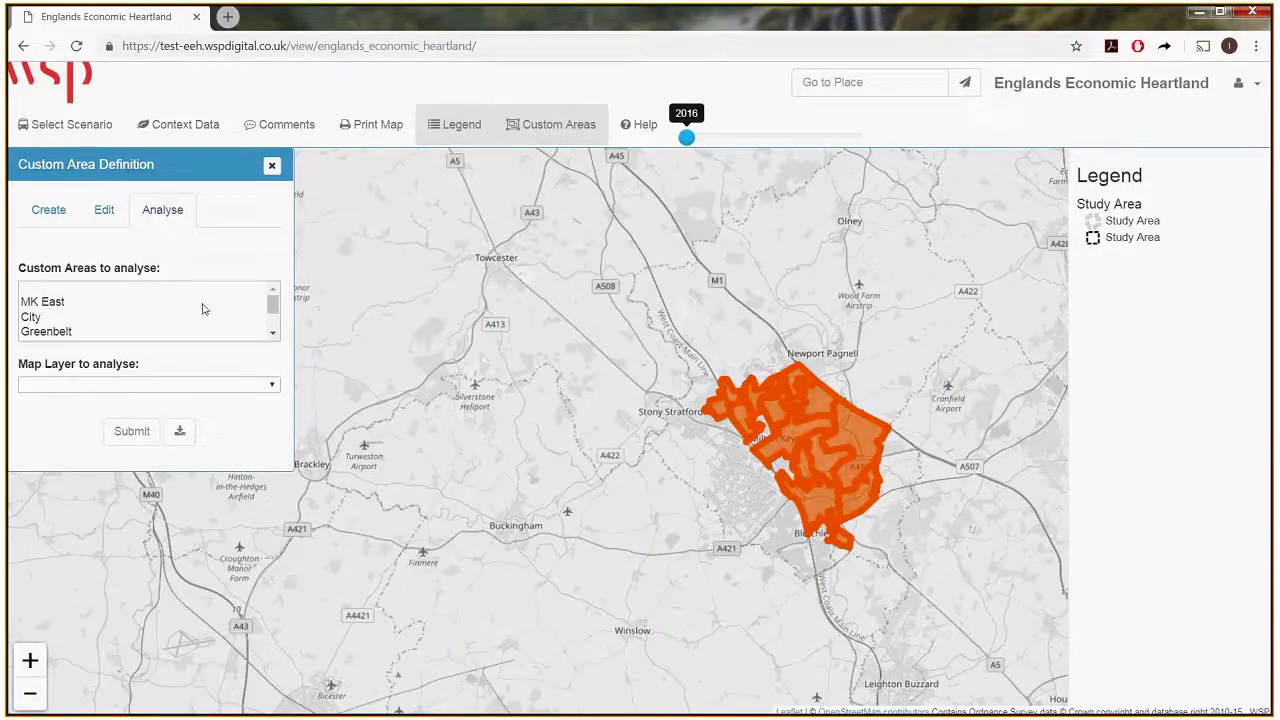
{"action": "left_click", "coordinate": [58, 226]}
{"action": "left_click", "coordinate": [157, 216]}
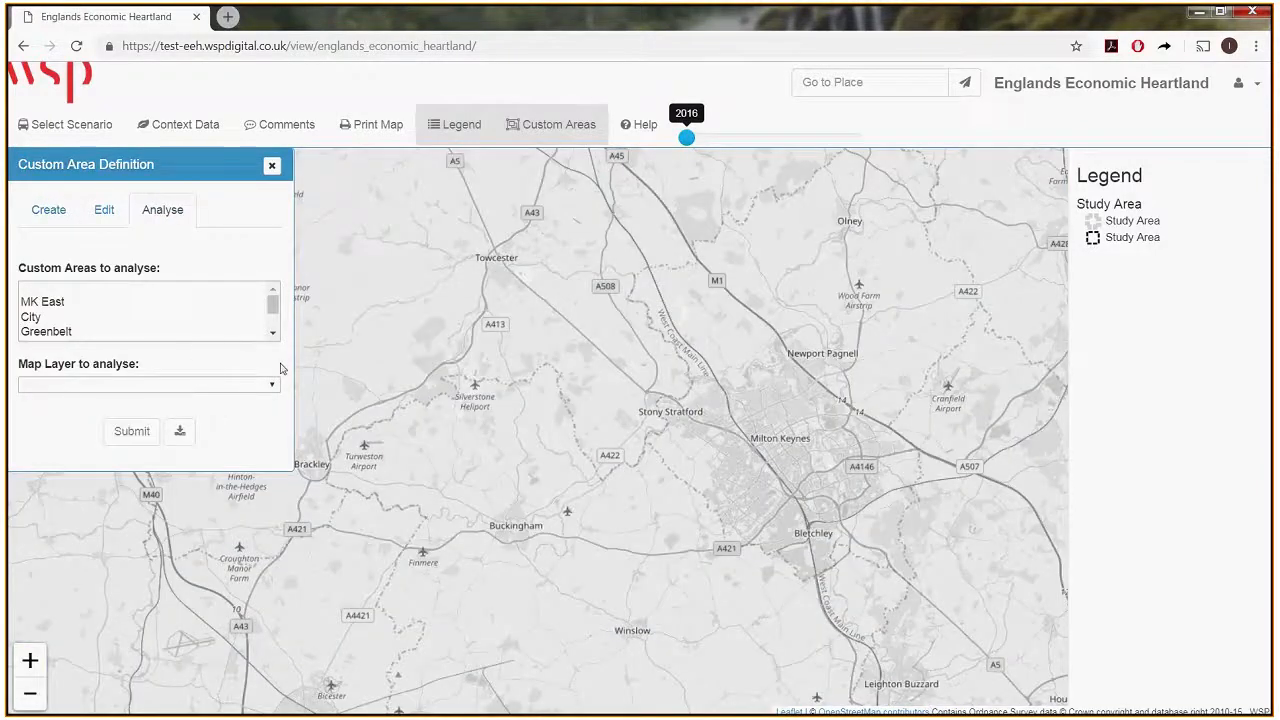
{"action": "scroll", "coordinate": [622, 491], "scroll_direction": "down", "scroll_amount": 2}
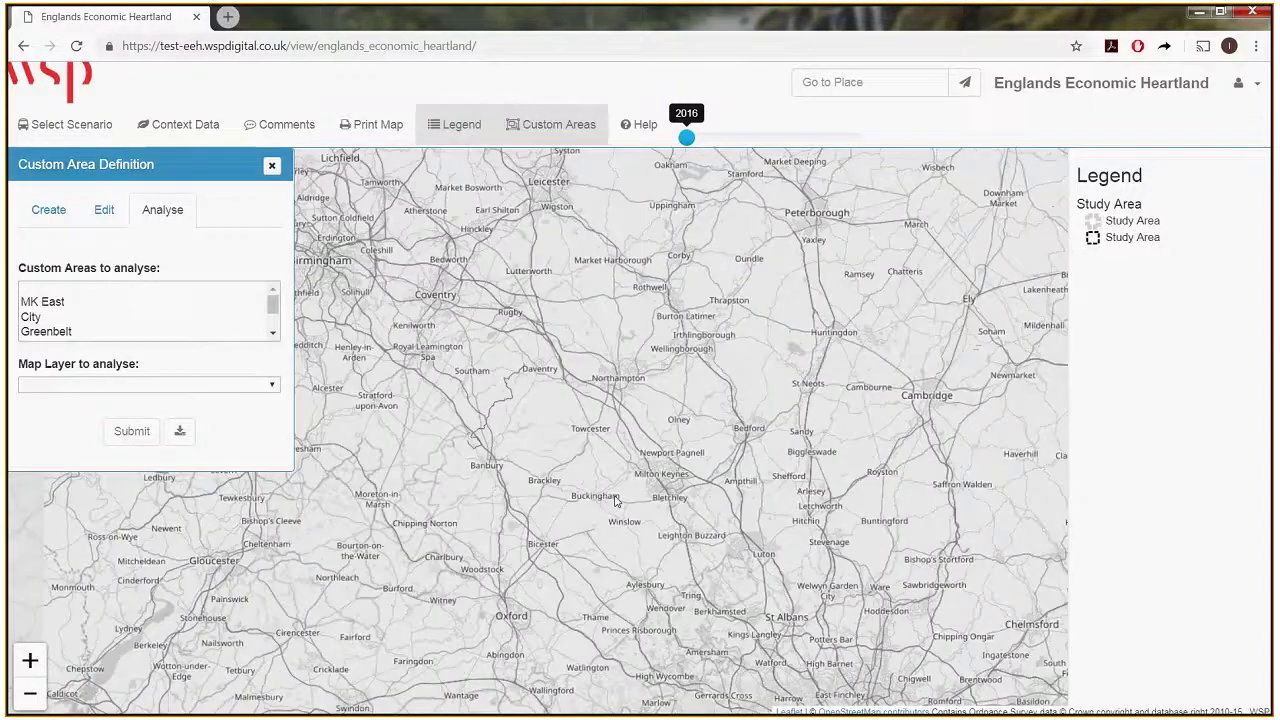
{"action": "left_click", "coordinate": [240, 301]}
{"action": "left_click_drag", "start_coordinate": [270, 302], "coordinate": [271, 322]}
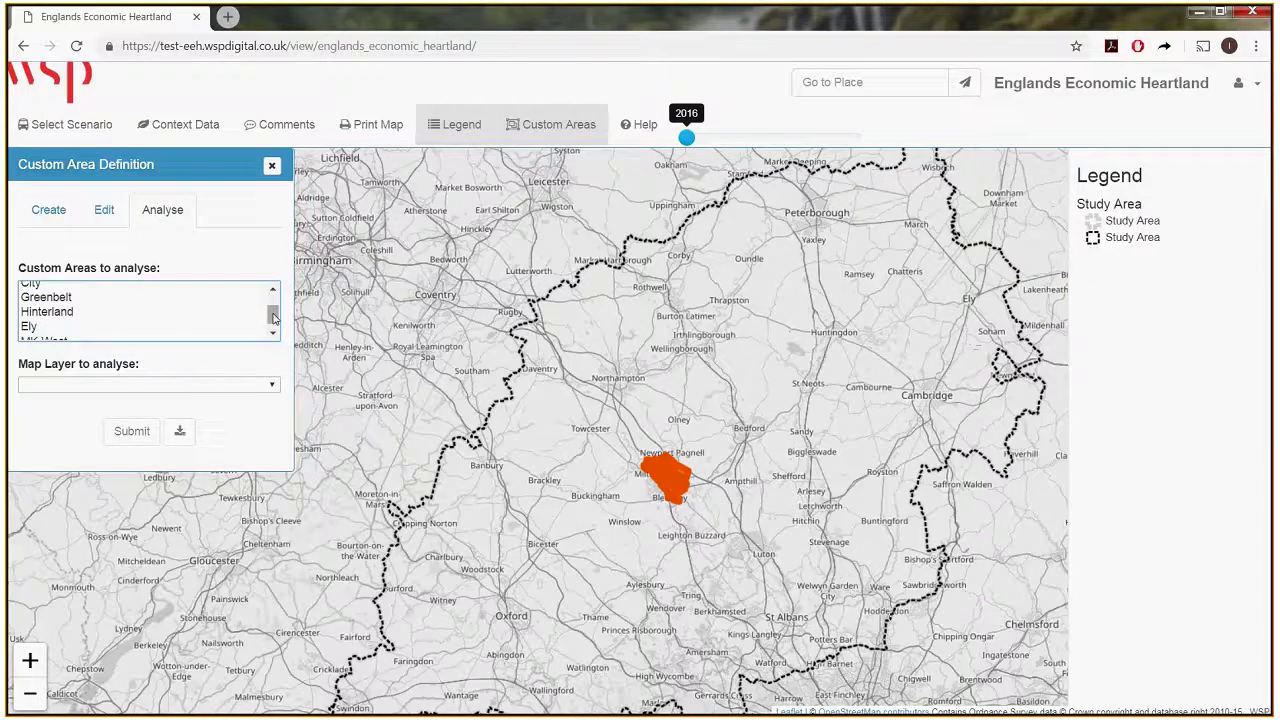
{"action": "left_click_drag", "start_coordinate": [274, 318], "coordinate": [274, 323]}
{"action": "left_click", "coordinate": [45, 333], "text": "shift"}
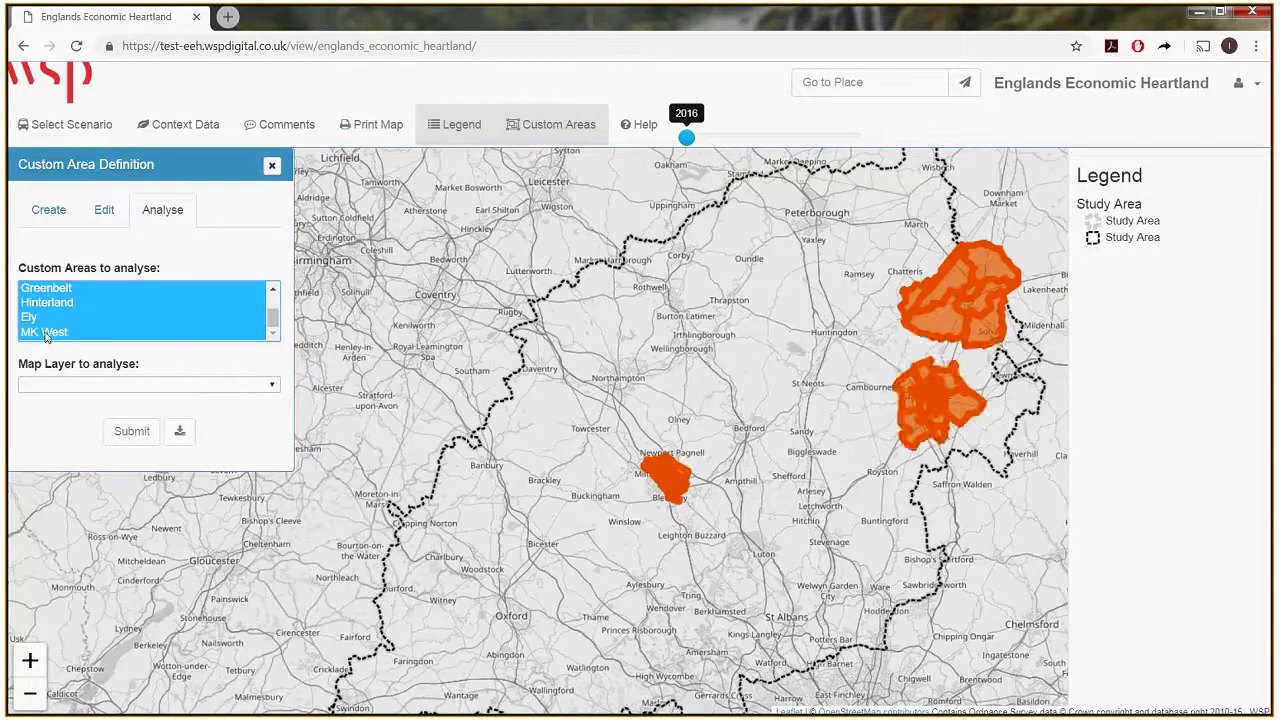
{"action": "left_click", "coordinate": [45, 333]}
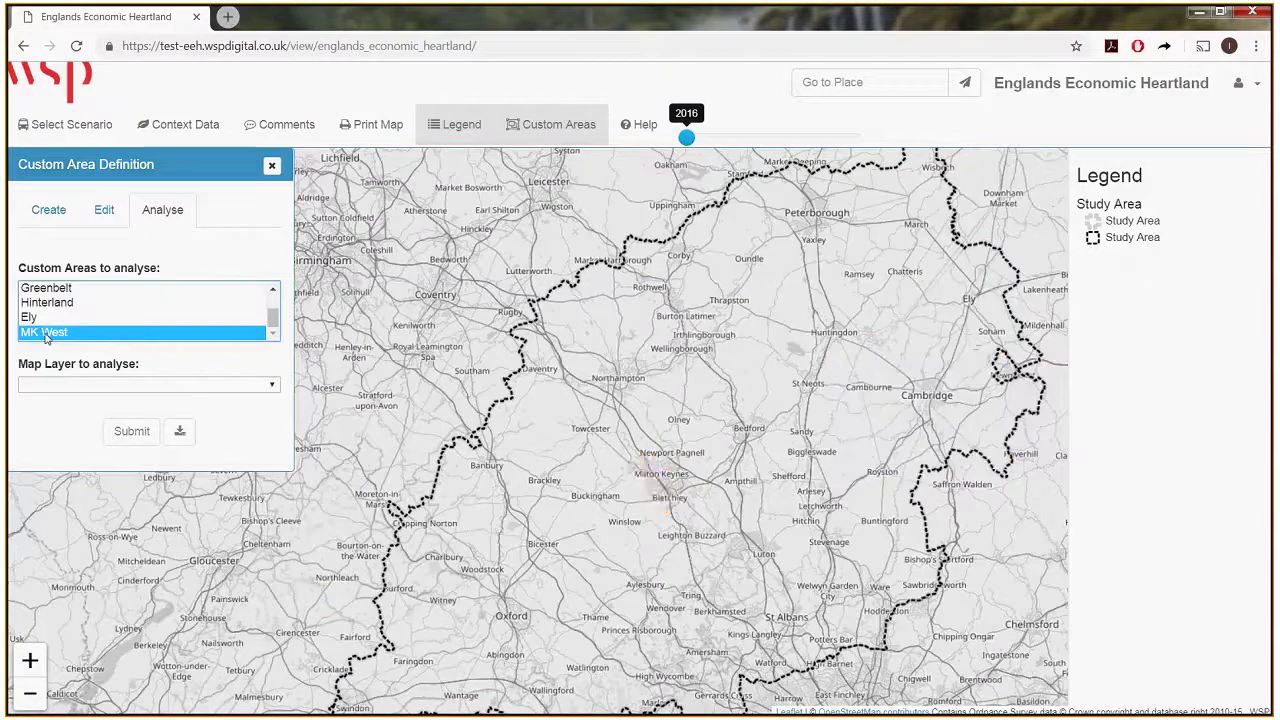
{"action": "scroll", "coordinate": [273, 320], "scroll_direction": "up", "scroll_amount": 3}
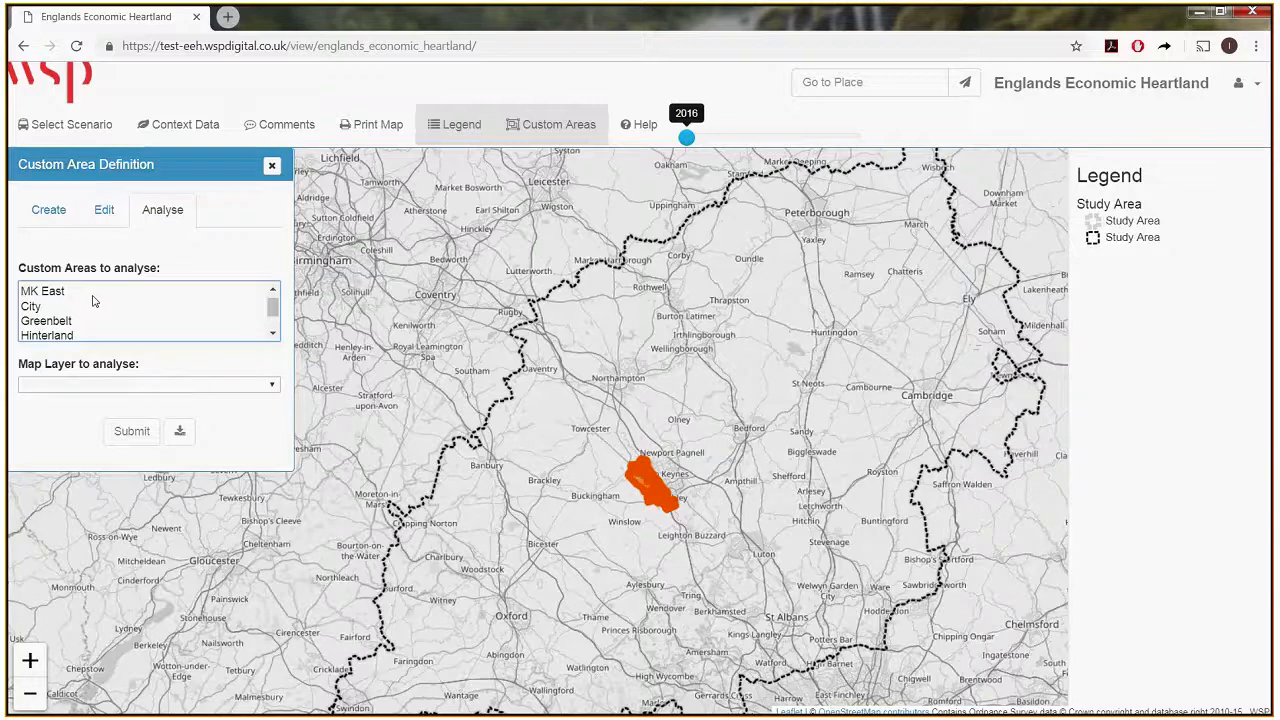
{"action": "left_click", "coordinate": [93, 296]}
Analyse the two areas using the workplace_population_census_2011 field of the socio_eco_msoa map layer.
{"action": "left_click", "coordinate": [183, 386]}
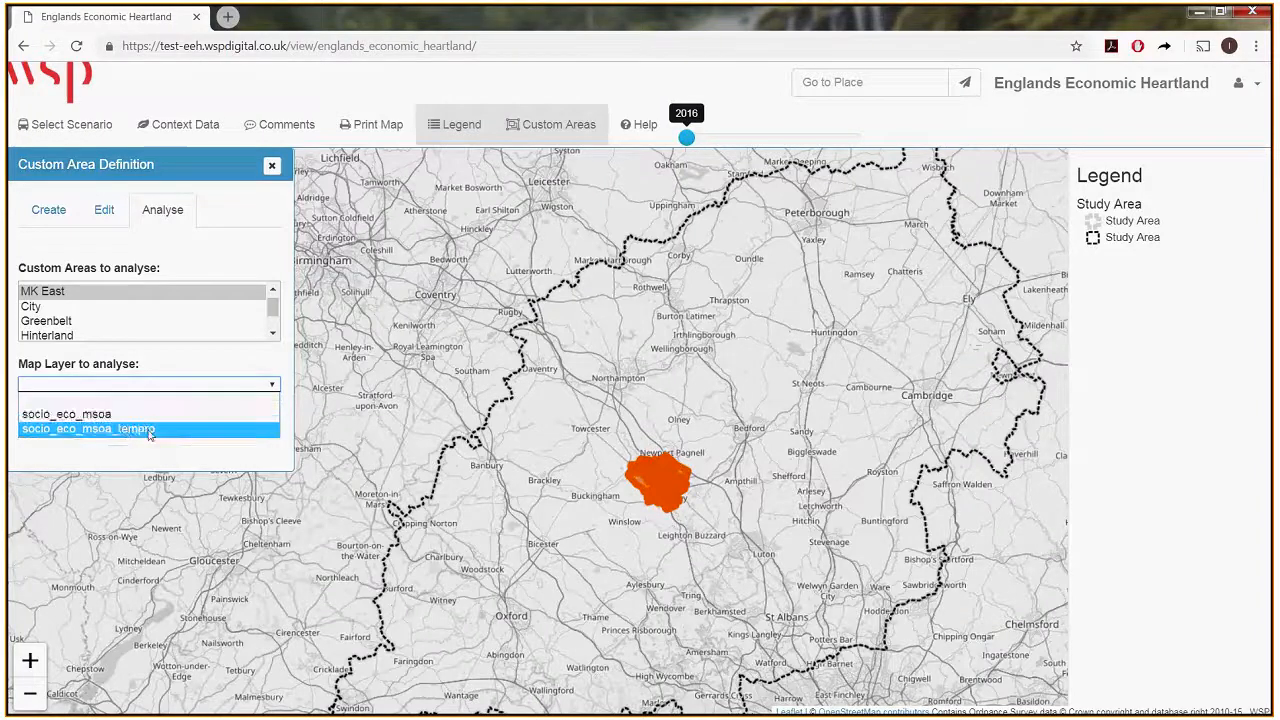
{"action": "left_click", "coordinate": [100, 414]}
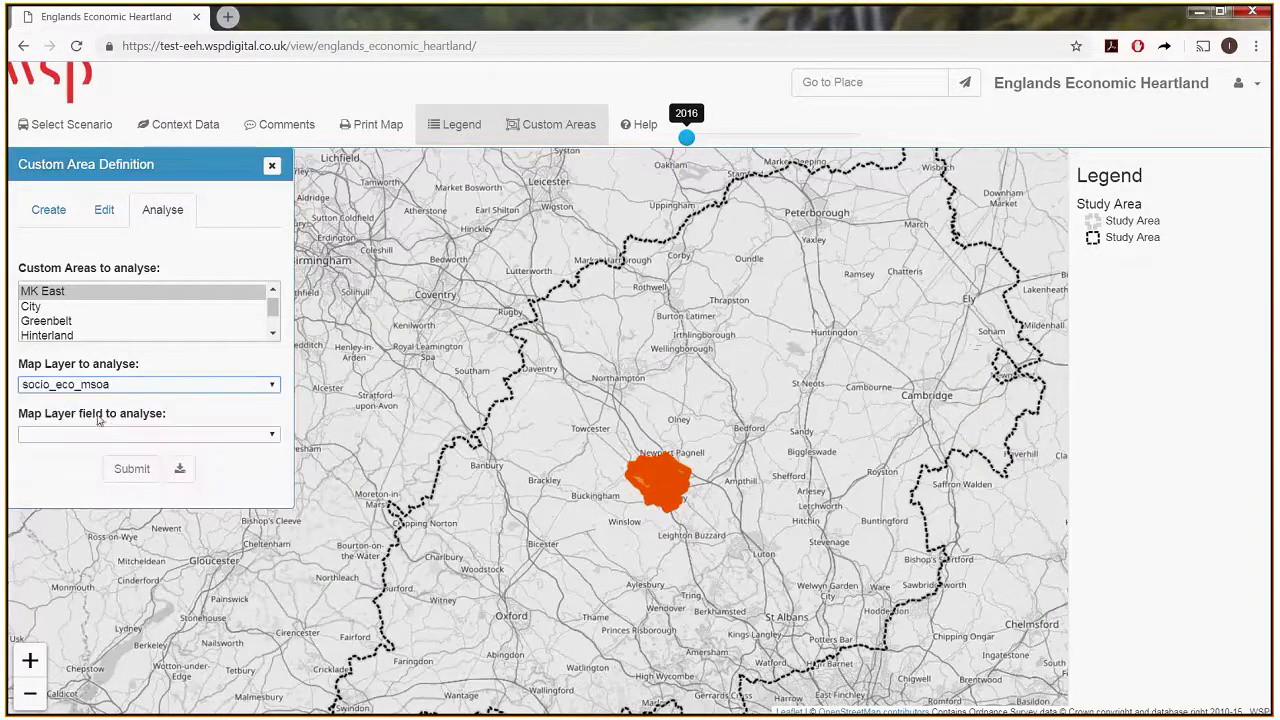
{"action": "left_click", "coordinate": [106, 435]}
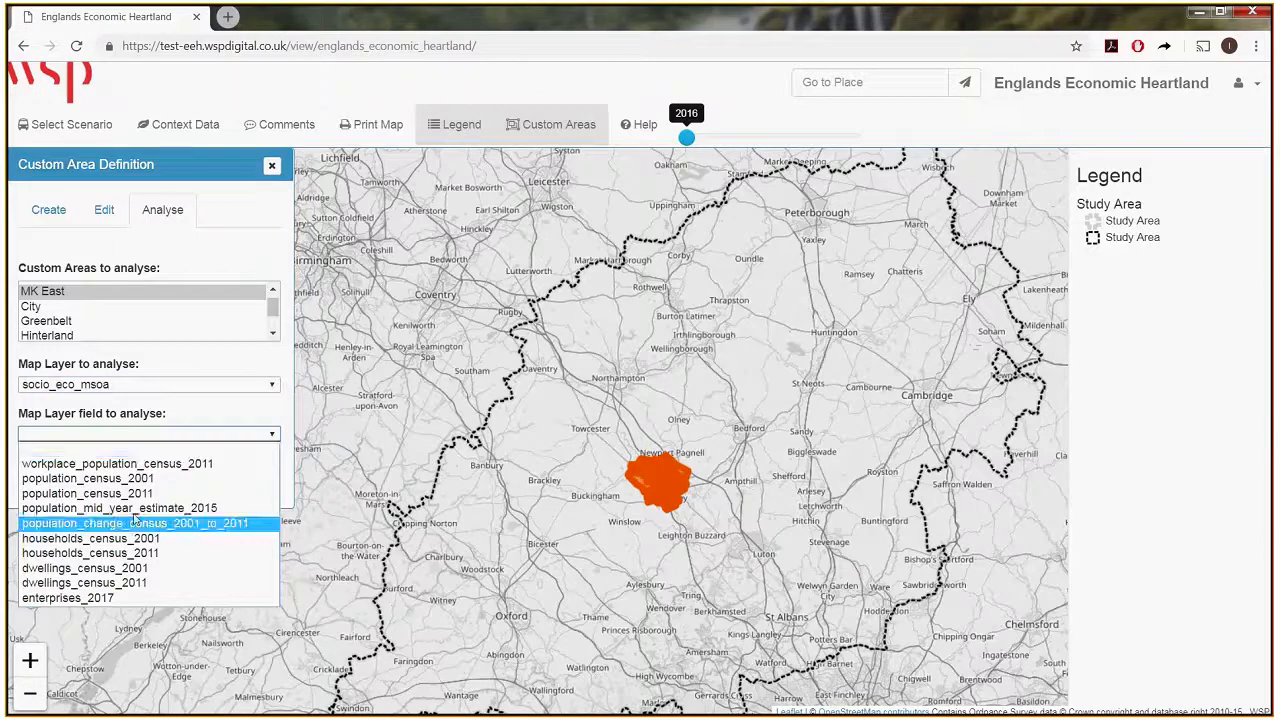
{"action": "left_click", "coordinate": [101, 466]}
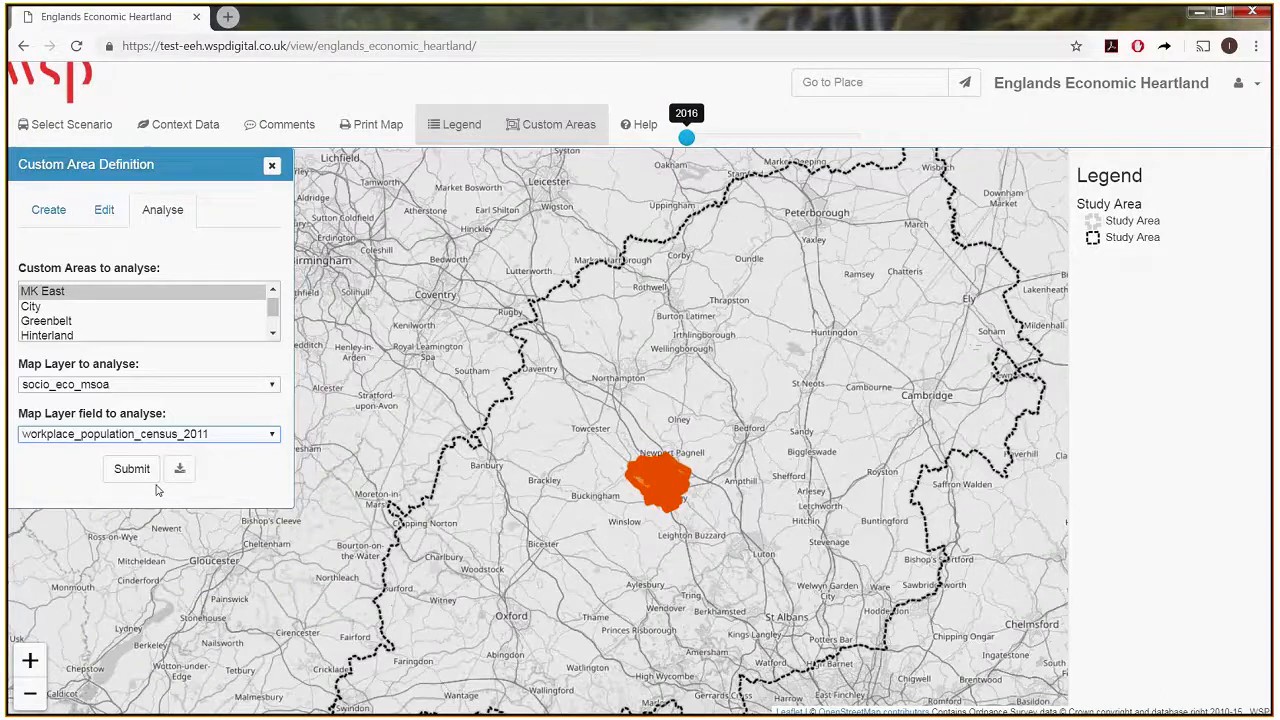
{"action": "left_click", "coordinate": [131, 469]}
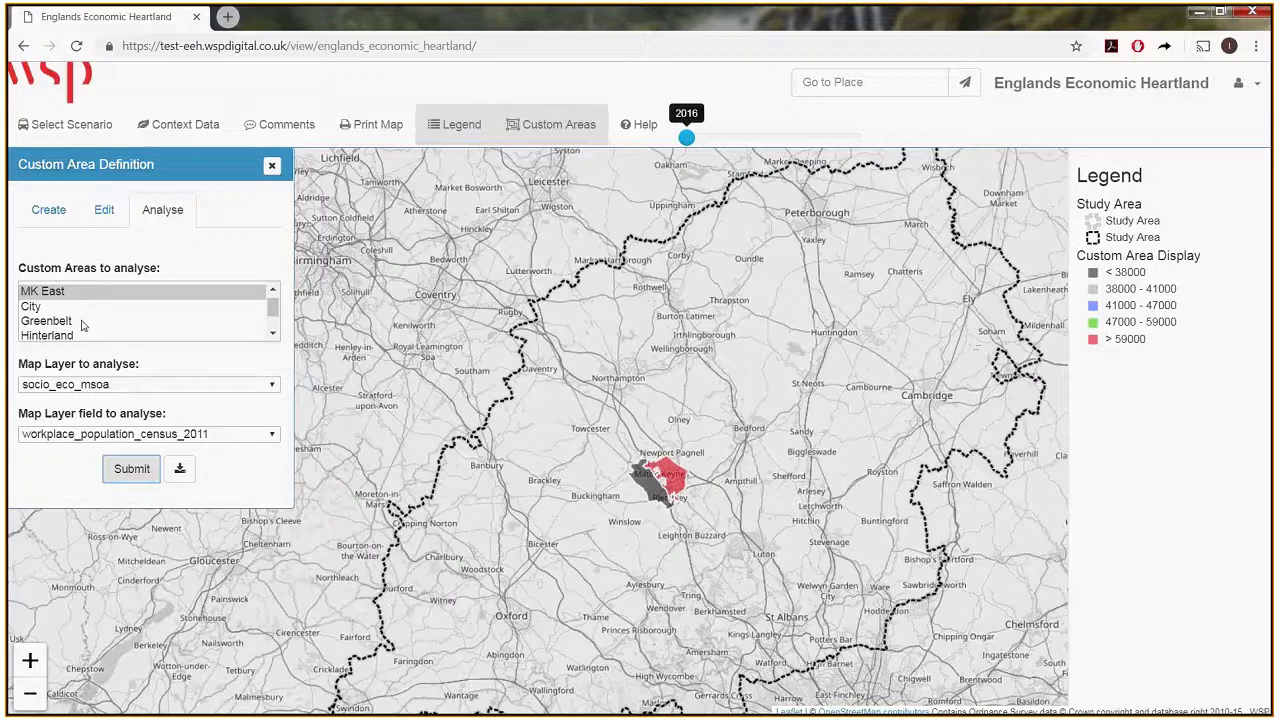
Select all custom areas from MK East through MK West and rerun the workplace population analysis.
{"action": "left_click", "coordinate": [52, 293]}
{"action": "scroll", "coordinate": [134, 327], "scroll_direction": "down", "scroll_amount": 1}
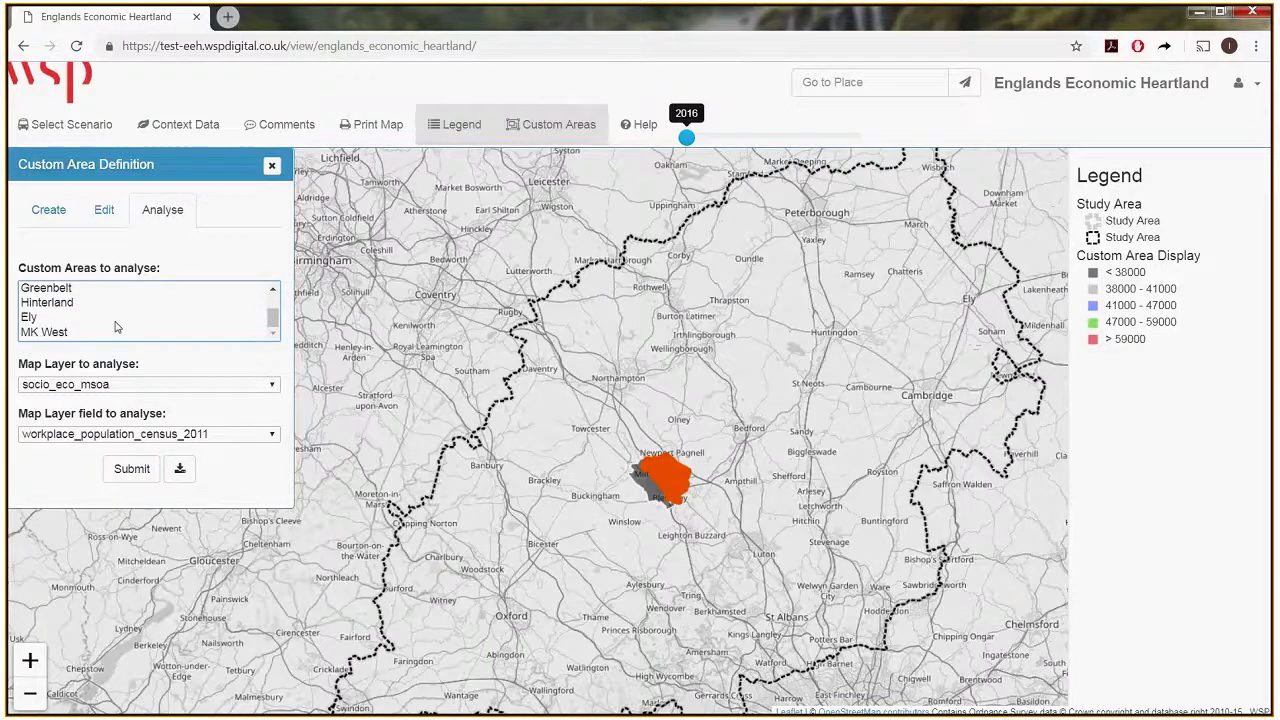
{"action": "left_click", "coordinate": [52, 333], "text": "shift"}
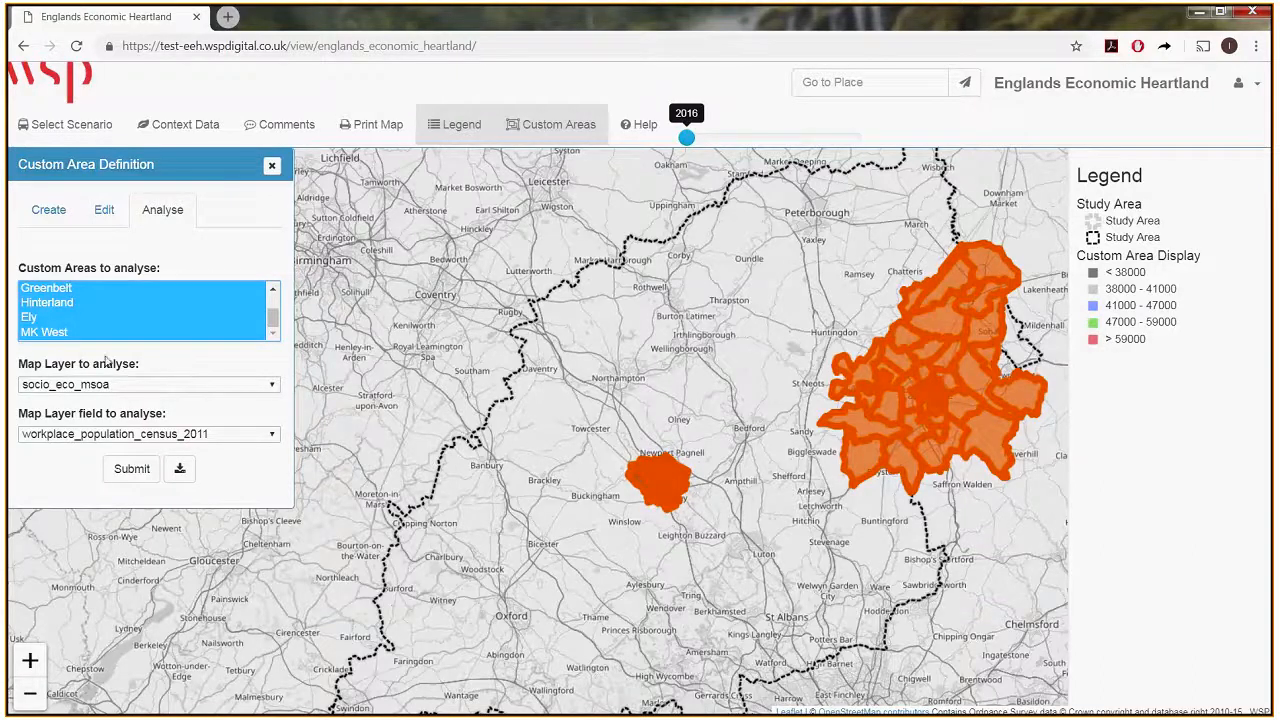
{"action": "left_click", "coordinate": [131, 469]}
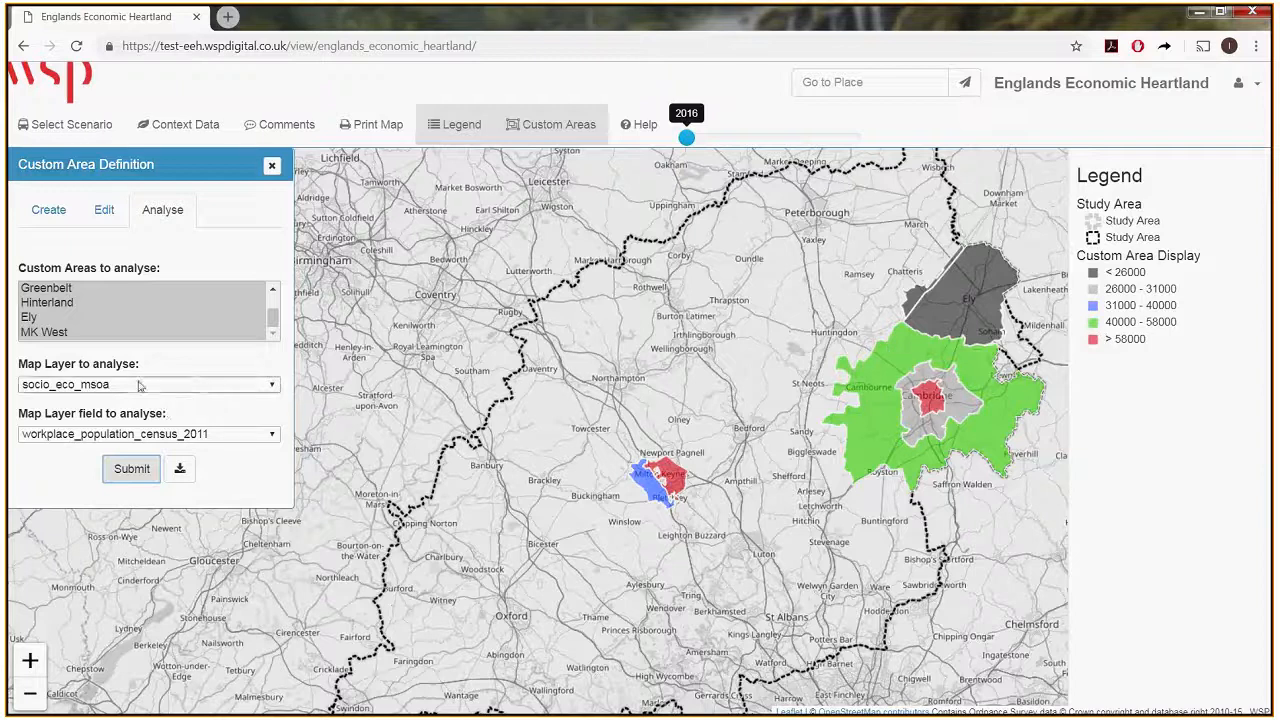
Analyse all custom areas using the workers_2021 field of the socio_eco_msoa_tempro map layer.
{"action": "left_click", "coordinate": [90, 384]}
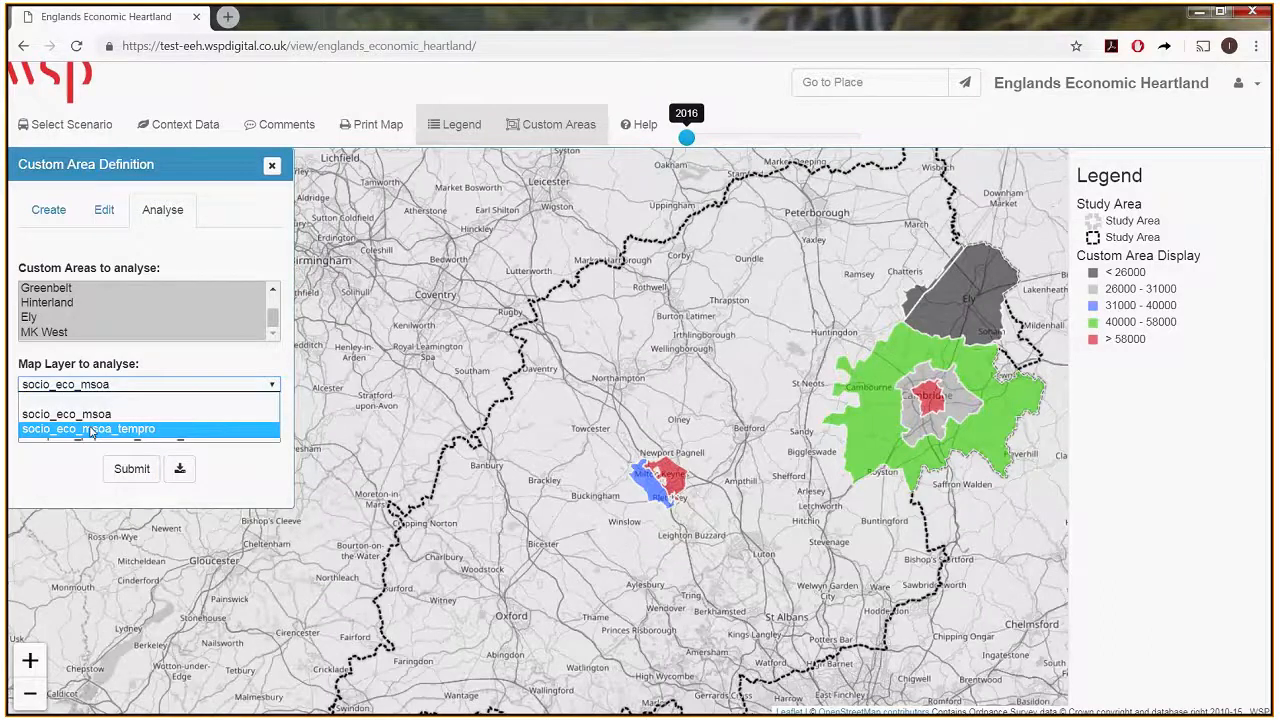
{"action": "left_click", "coordinate": [90, 429]}
{"action": "left_click", "coordinate": [90, 433]}
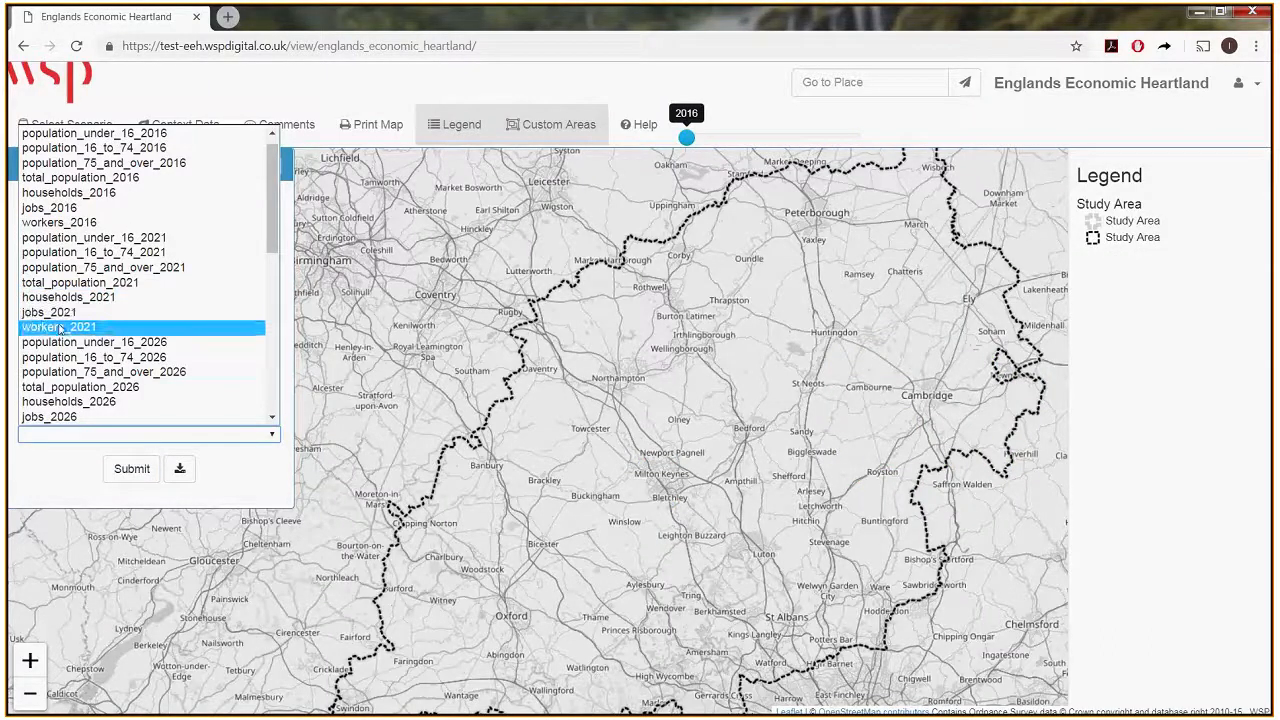
{"action": "left_click", "coordinate": [97, 327]}
{"action": "left_click", "coordinate": [127, 472]}
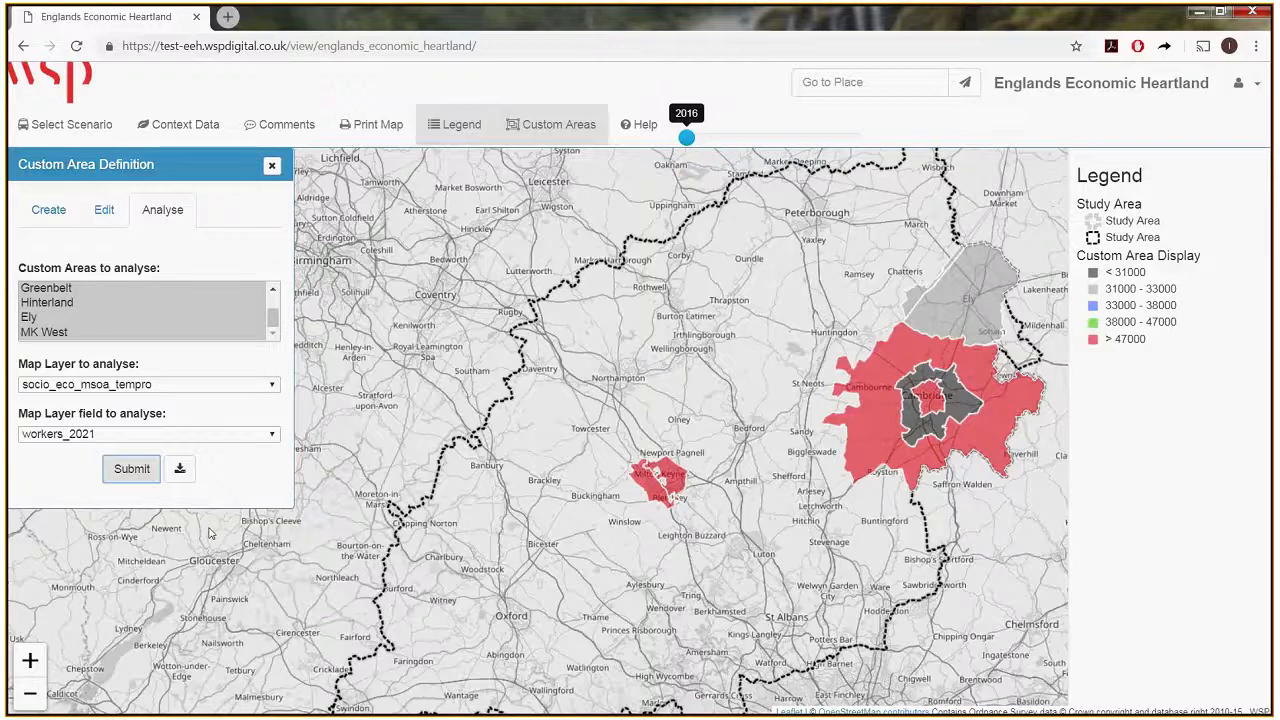
Download the workers_2021 results as a CSV file and review it in Excel, closing it when done.
{"action": "left_click", "coordinate": [180, 468]}
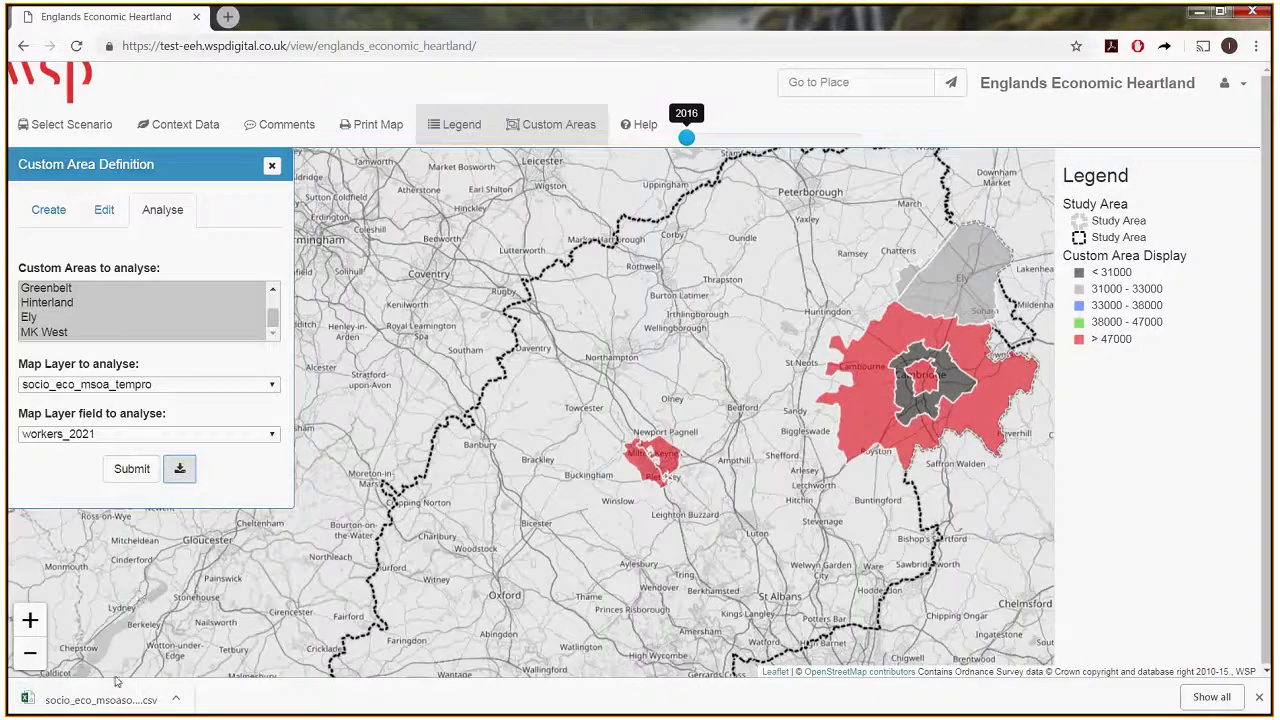
{"action": "left_click", "coordinate": [100, 699]}
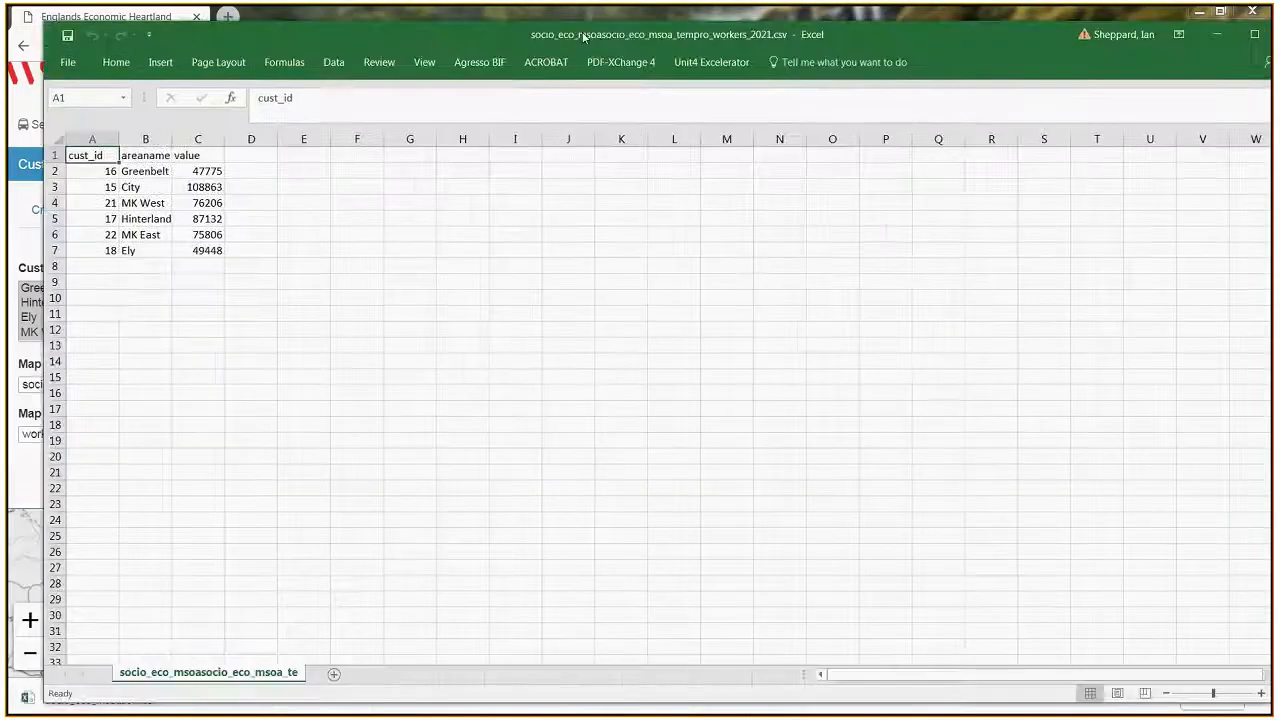
{"action": "left_click_drag", "start_coordinate": [584, 37], "coordinate": [576, 61]}
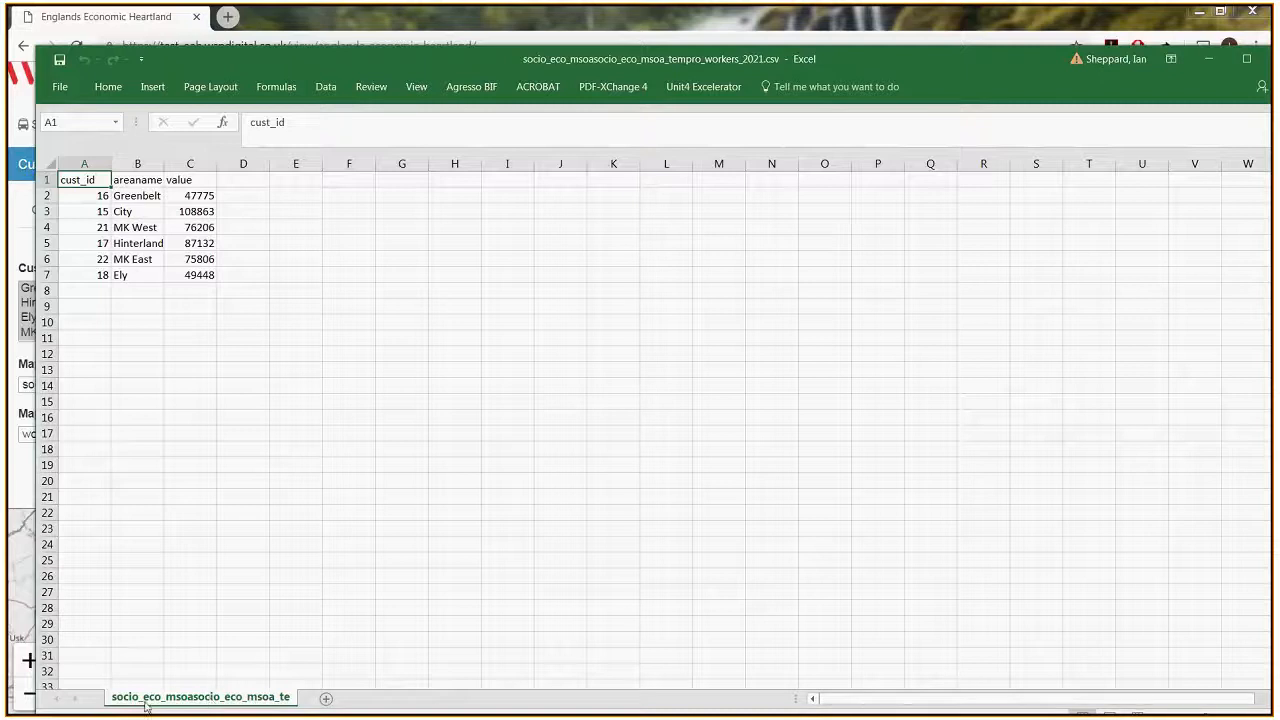
{"action": "left_click_drag", "start_coordinate": [398, 63], "coordinate": [350, 127]}
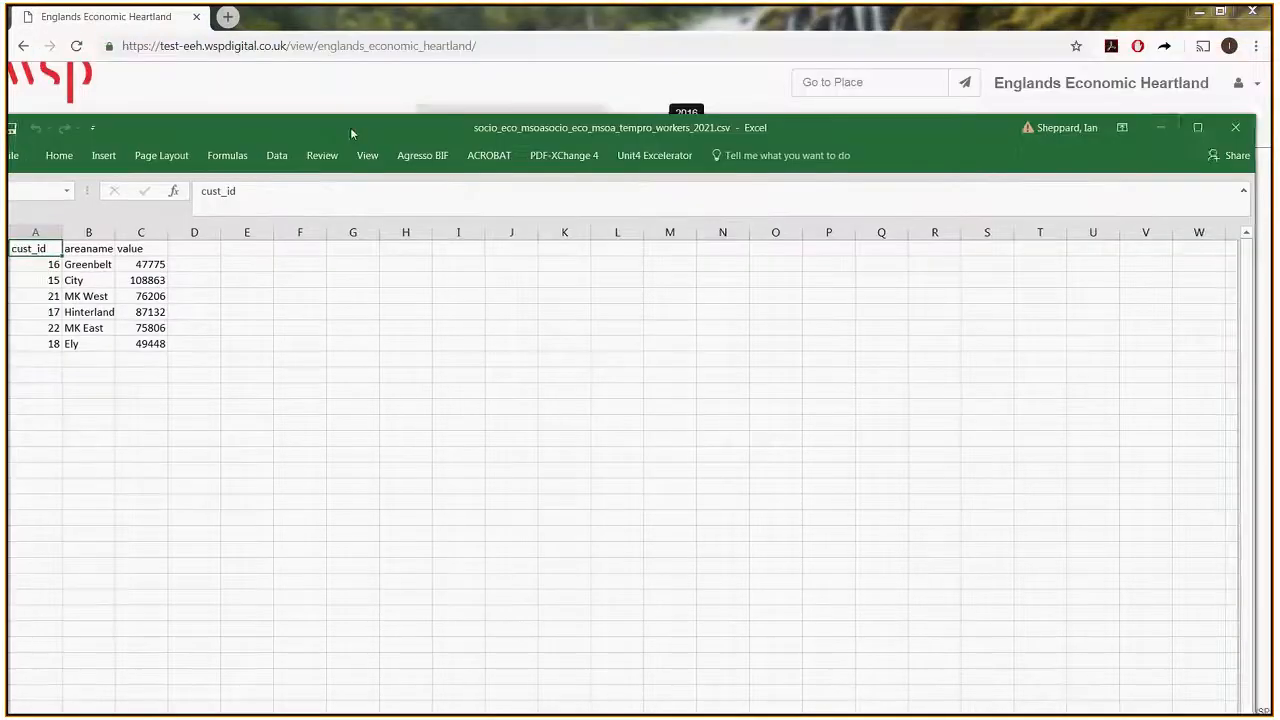
{"action": "left_click", "coordinate": [1235, 127]}
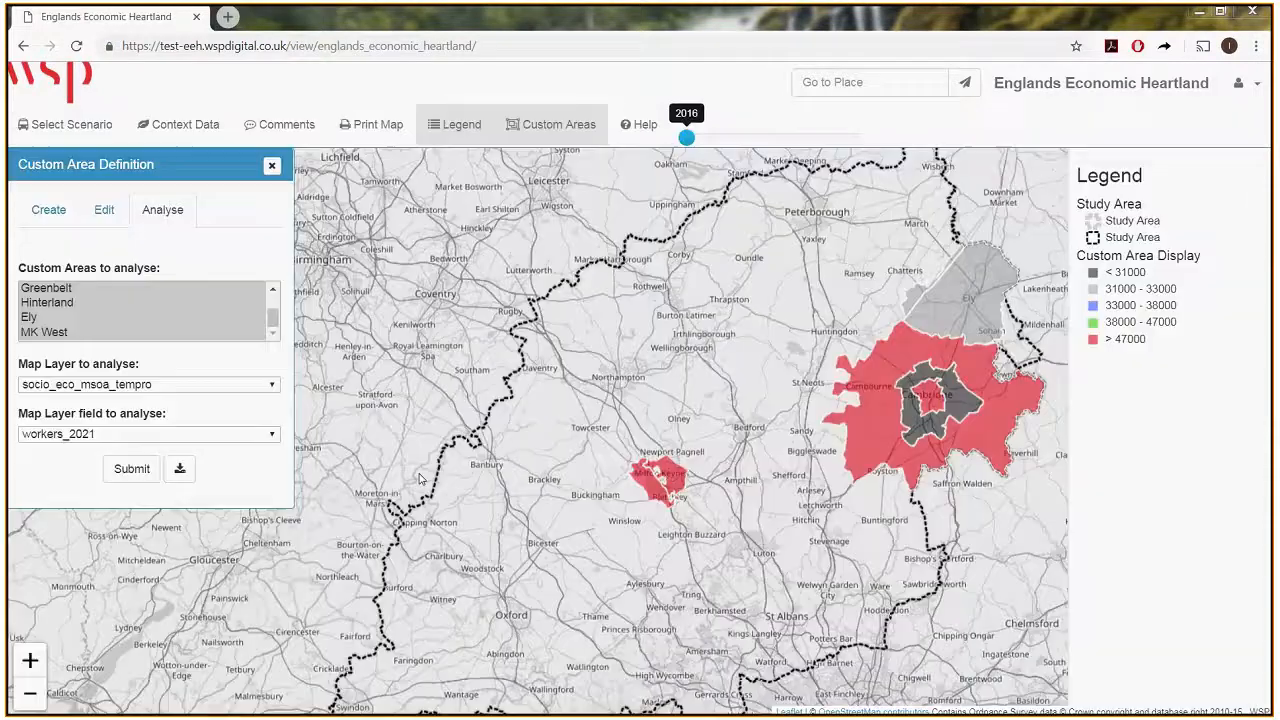